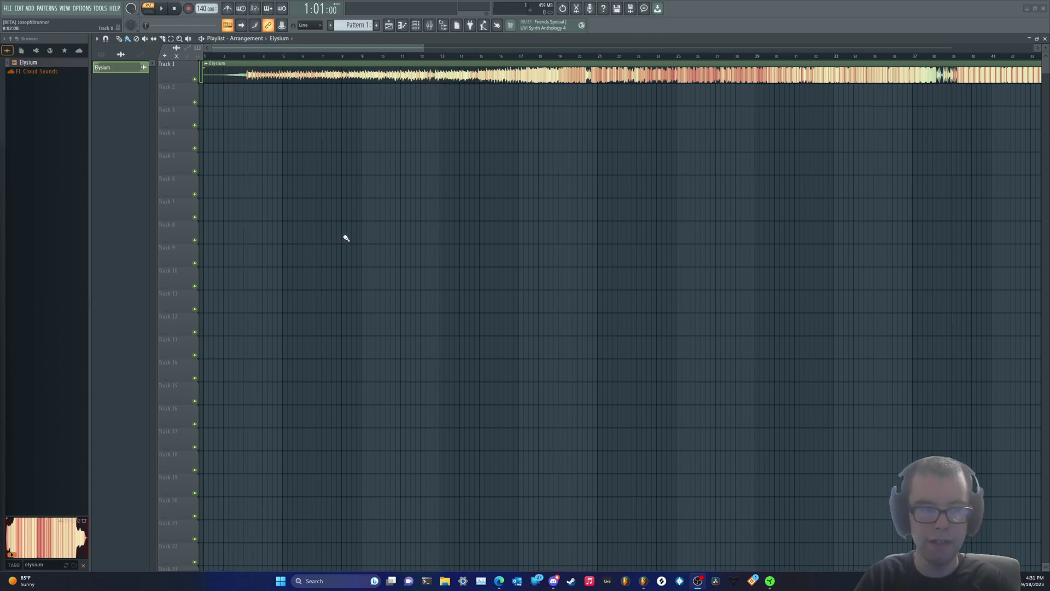
# Switch to Edge to show the FL Studio 21.2 Beta 2 with FL Cloud forum post.
pyautogui.click(501, 581)
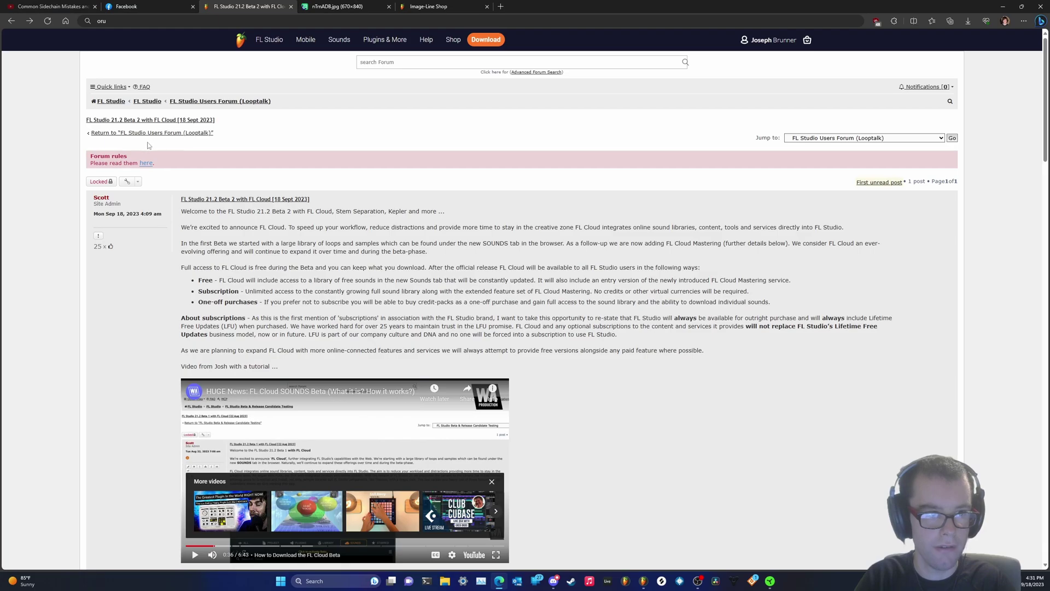
# Scroll down the forum post through the FL Cloud notes and changes list.
pyautogui.scroll(-12, 267, 242)
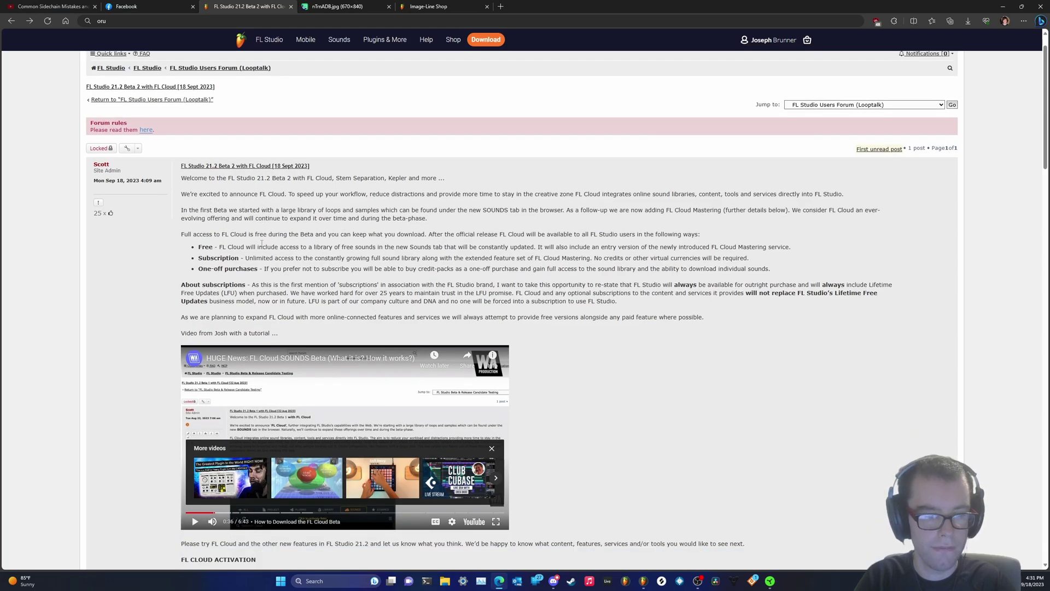
pyautogui.scroll(-3, 267, 245)
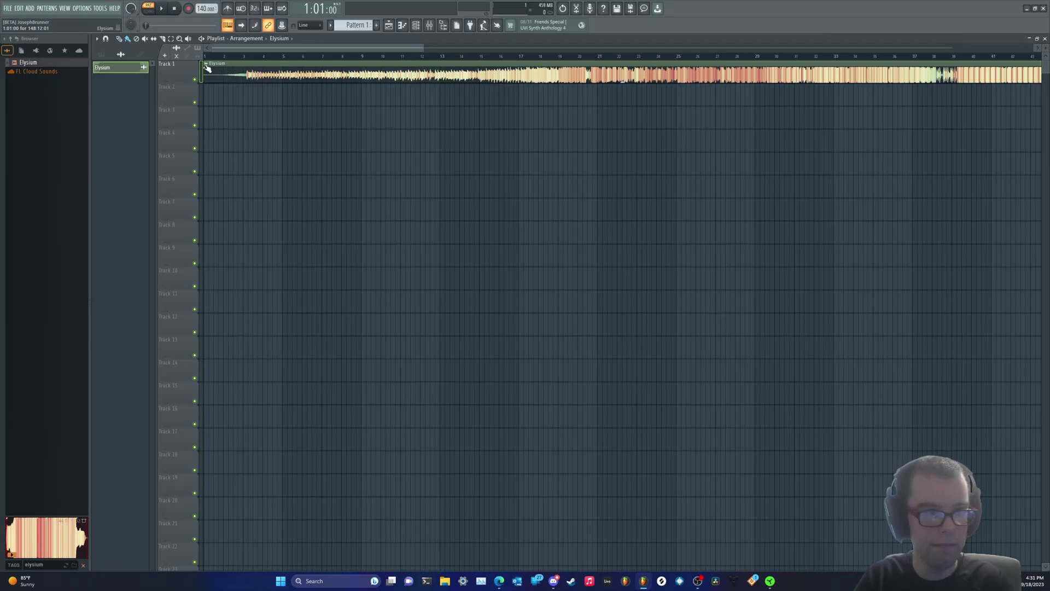
# Play the Elysium song from bars 17, 21, 33 and 39, then stop playback.
pyautogui.click(267, 56)
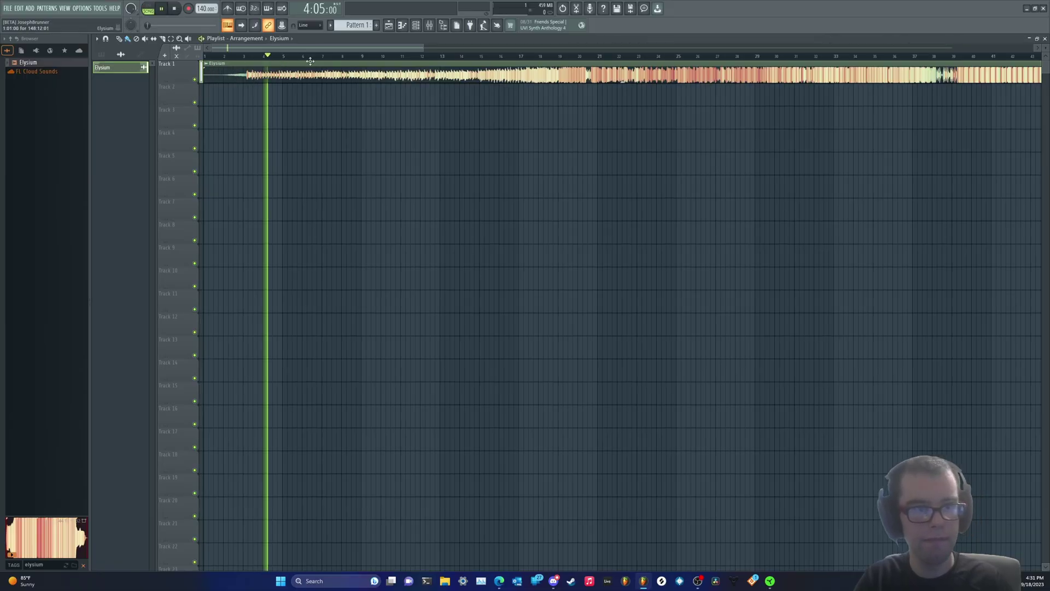
pyautogui.click(519, 57)
pyautogui.press('space')
pyautogui.press('space')
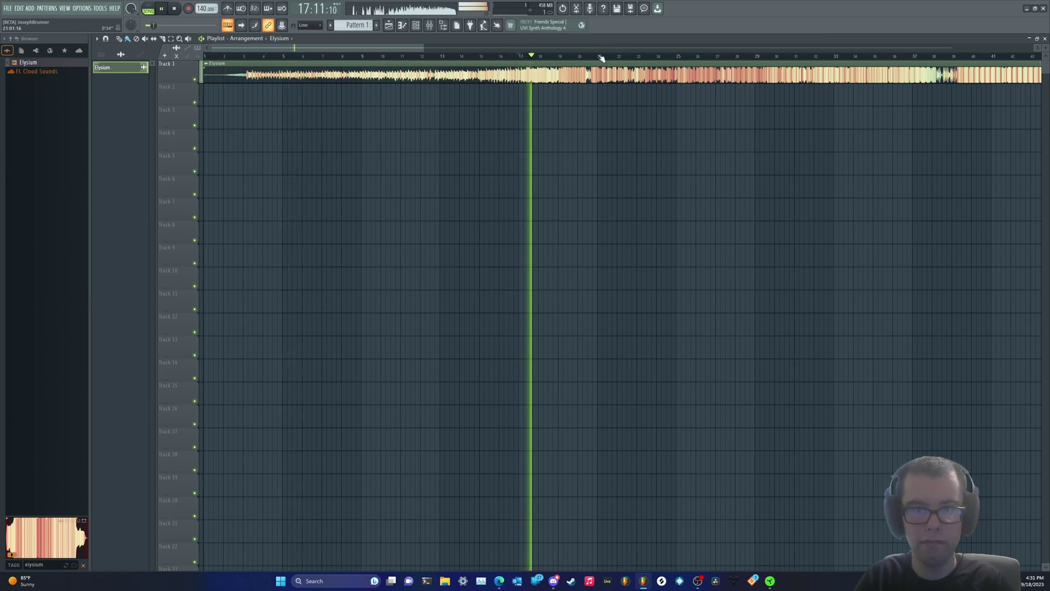
pyautogui.click(599, 56)
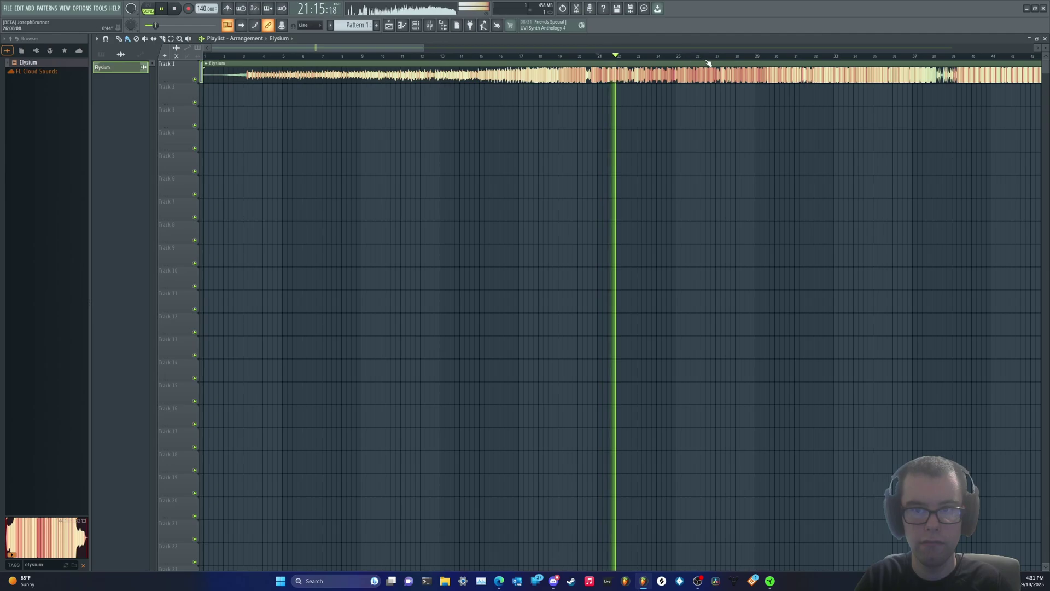
pyautogui.click(838, 58)
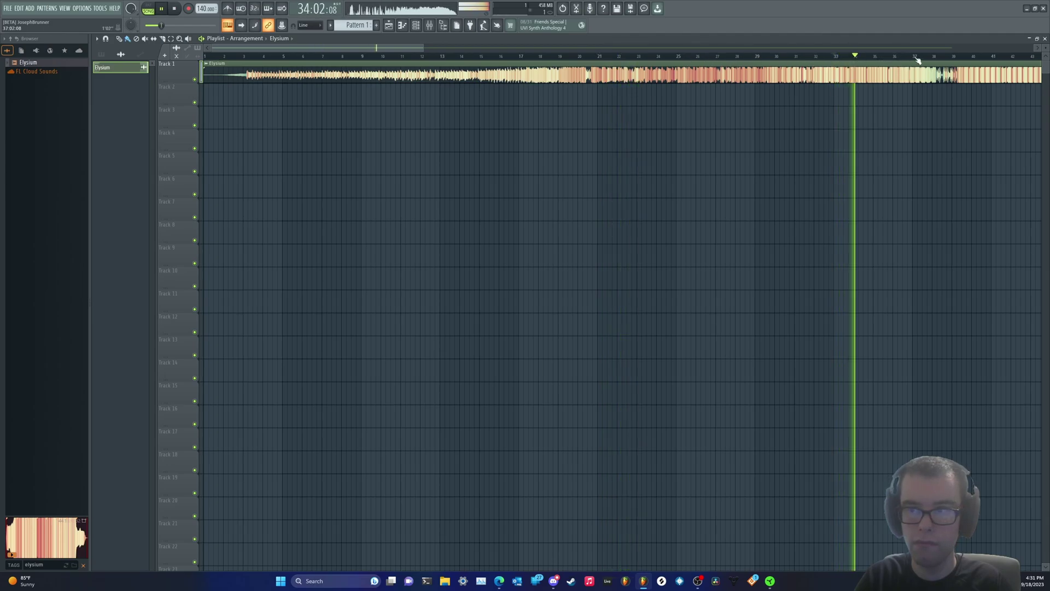
pyautogui.click(955, 58)
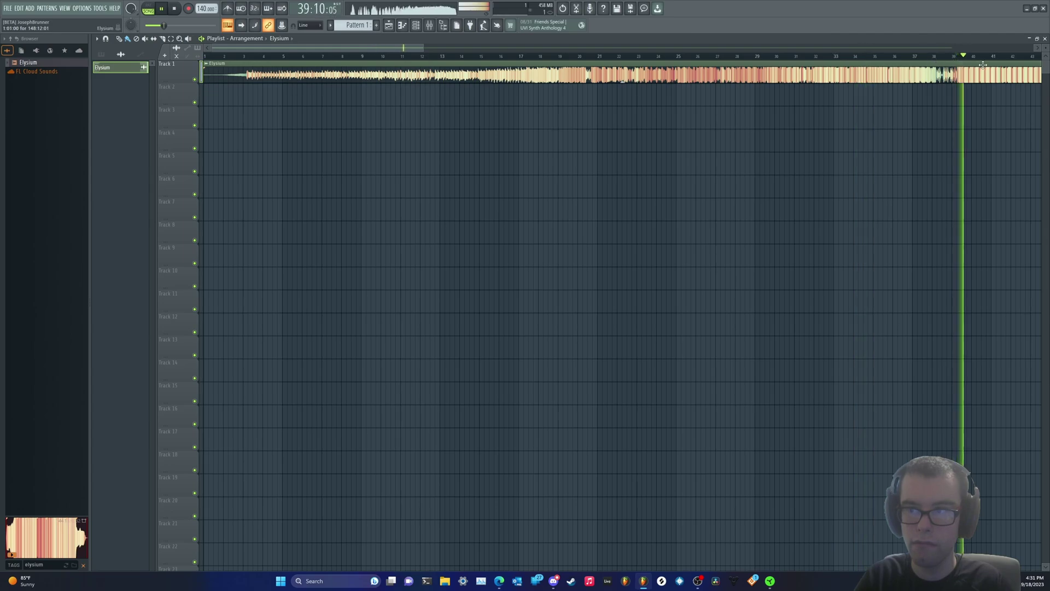
pyautogui.press('space')
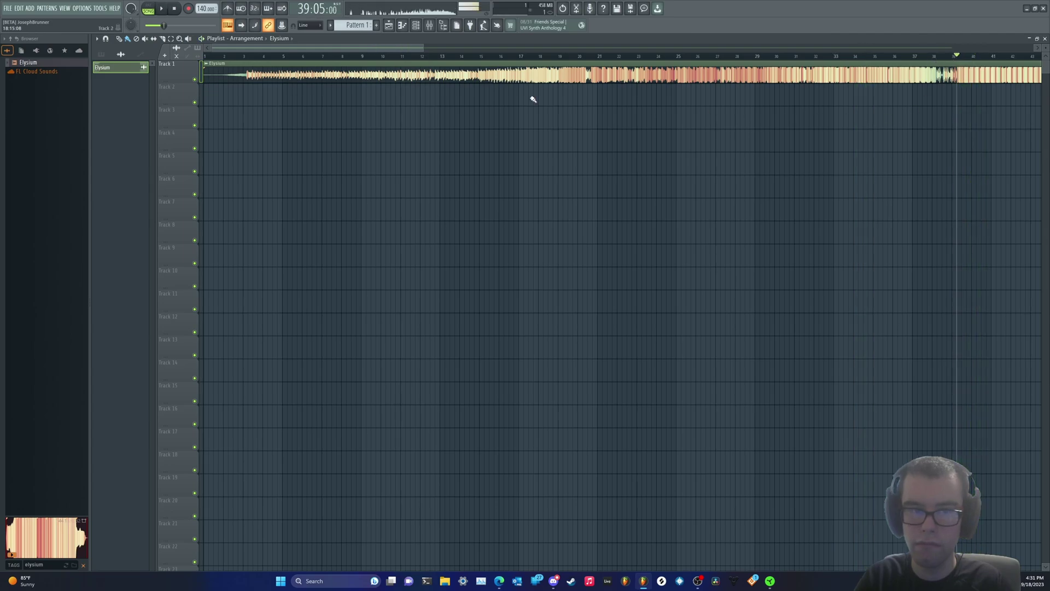
# Run 'Extract stems from sample' on the Elysium audio clip.
pyautogui.rightClick(211, 70)
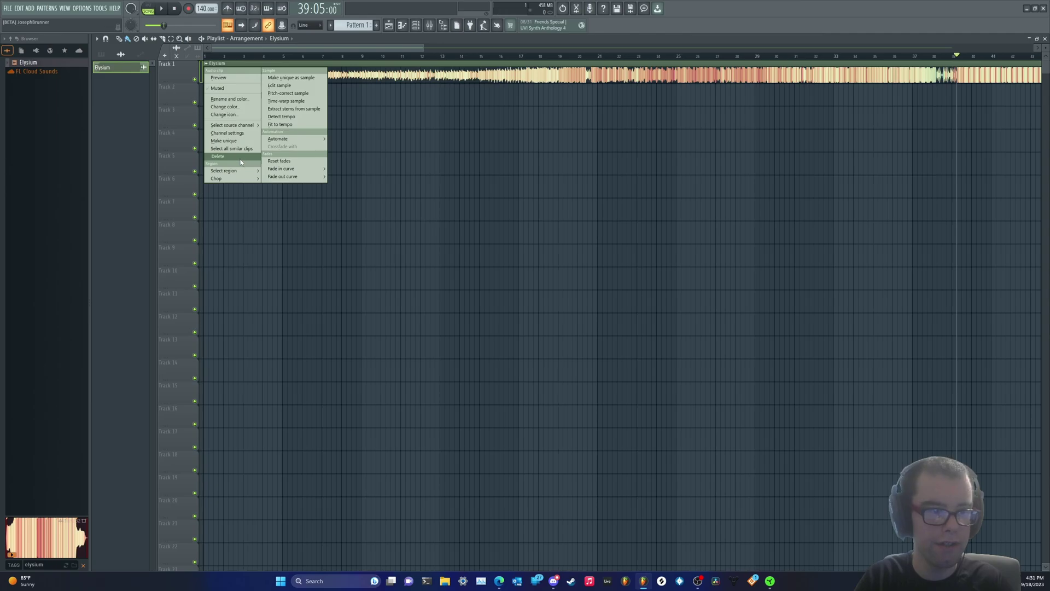
pyautogui.click(291, 109)
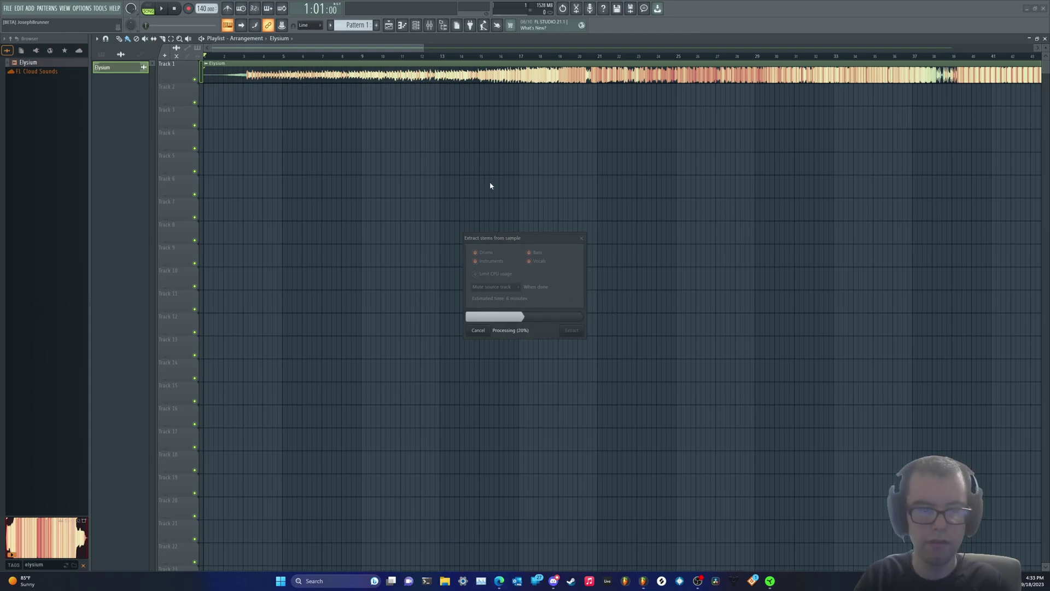
# Watch memory and CPU usage in Task Manager's Performance view while the extraction progresses.
pyautogui.hotkey('ctrl', 'shift', 'Escape')
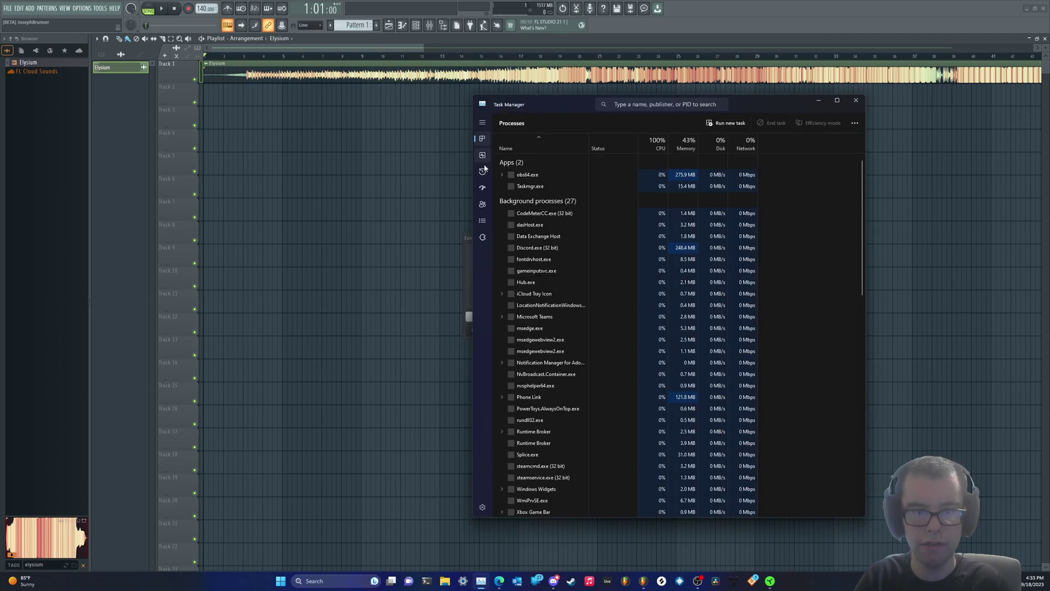
pyautogui.click(482, 171)
pyautogui.click(483, 157)
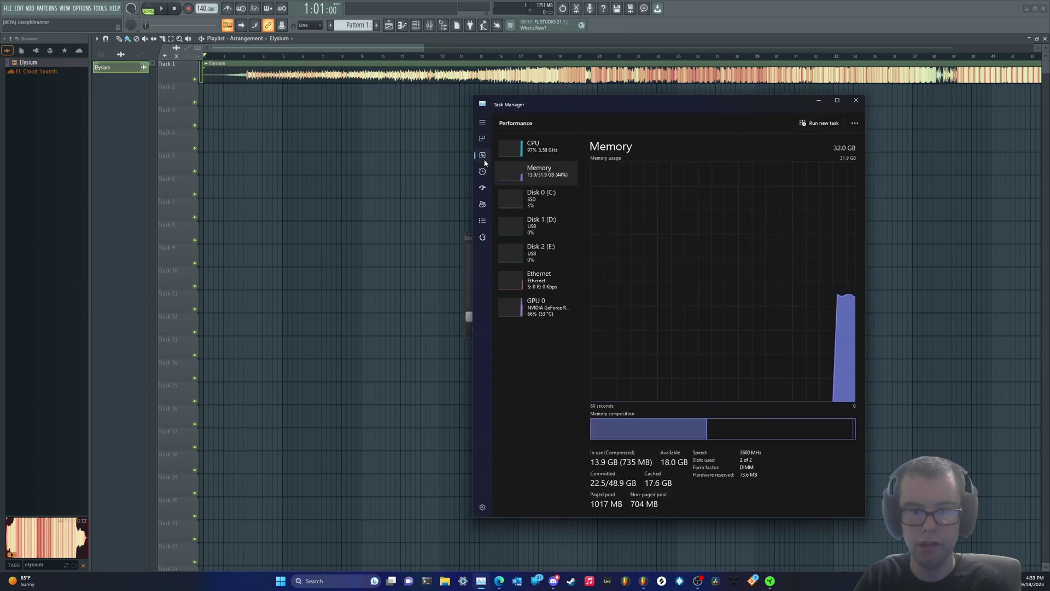
pyautogui.click(552, 158)
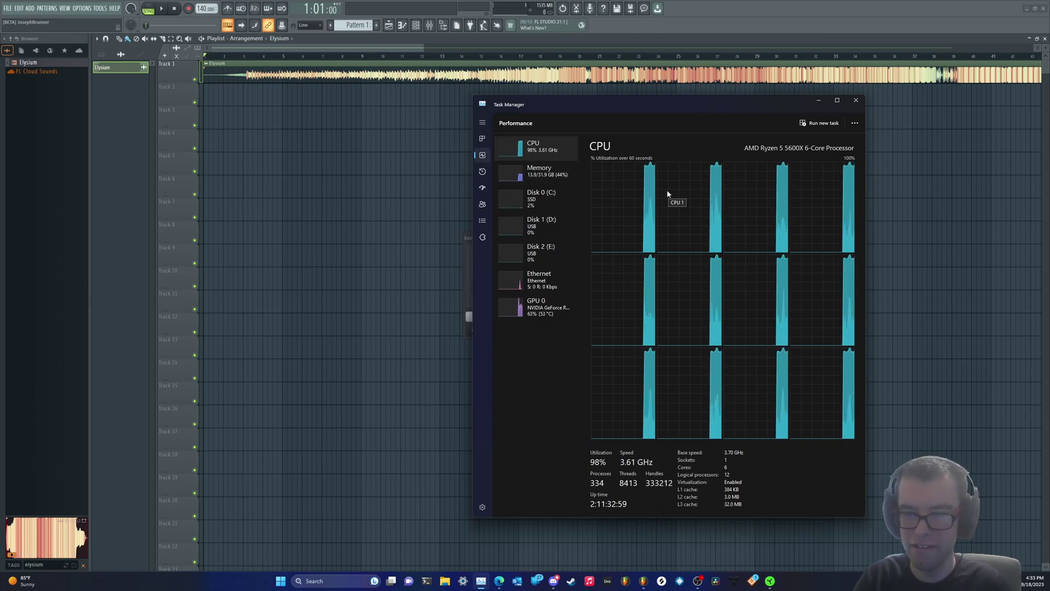
pyautogui.moveTo(731, 109); pyautogui.dragTo(920, 121)
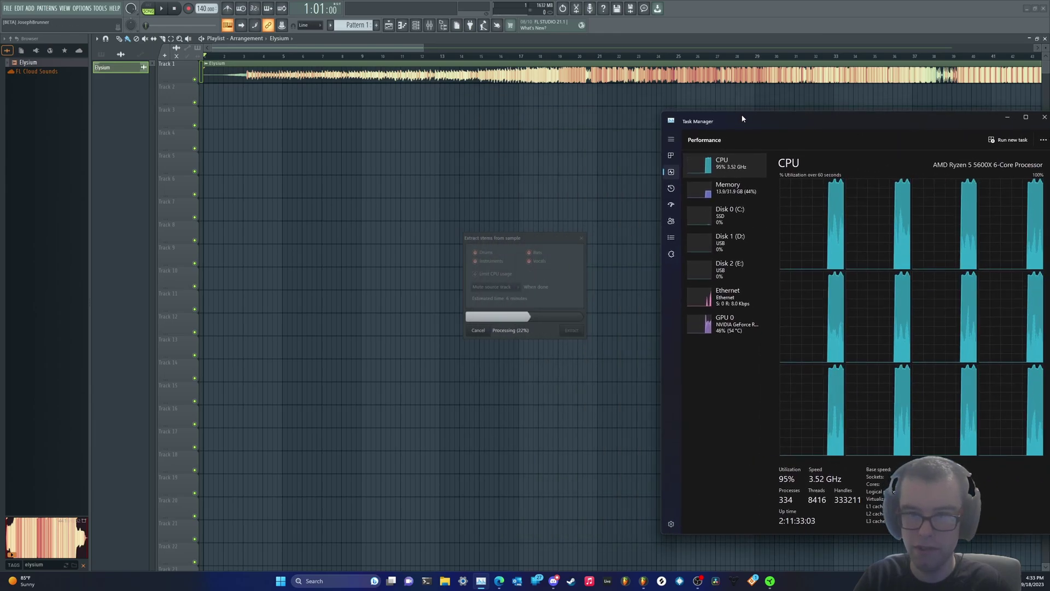
pyautogui.moveTo(742, 118); pyautogui.dragTo(557, 128)
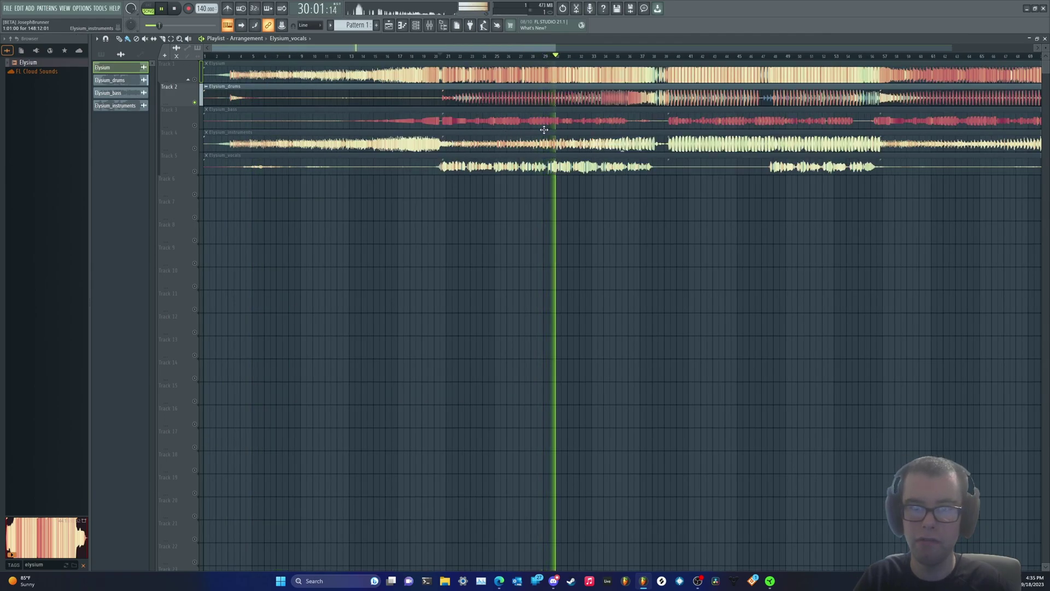
# Jump the stem playback ahead to bar 36, then stop it.
pyautogui.click(634, 57)
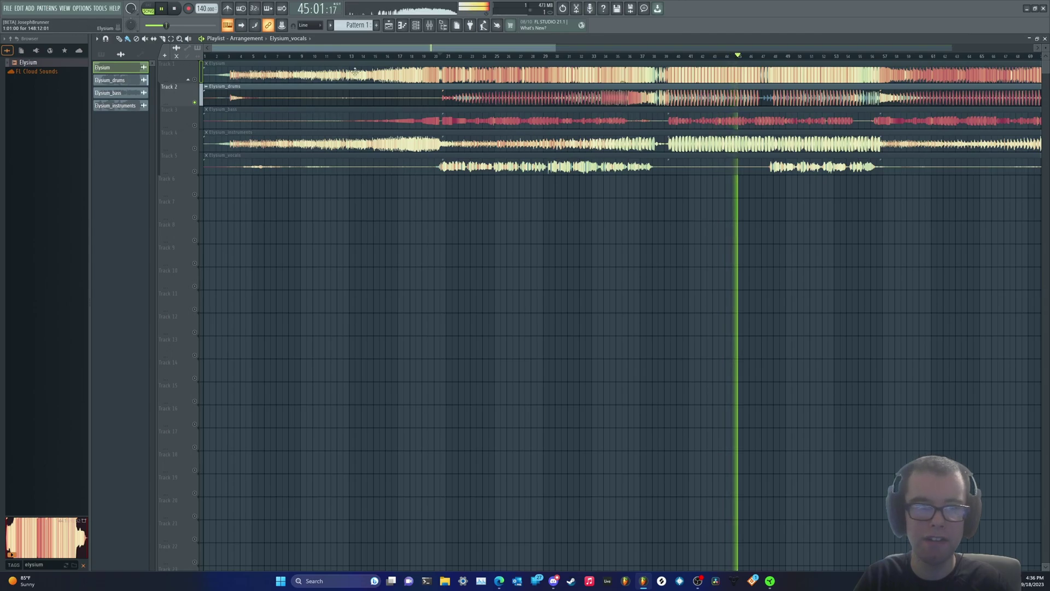
pyautogui.press('space')
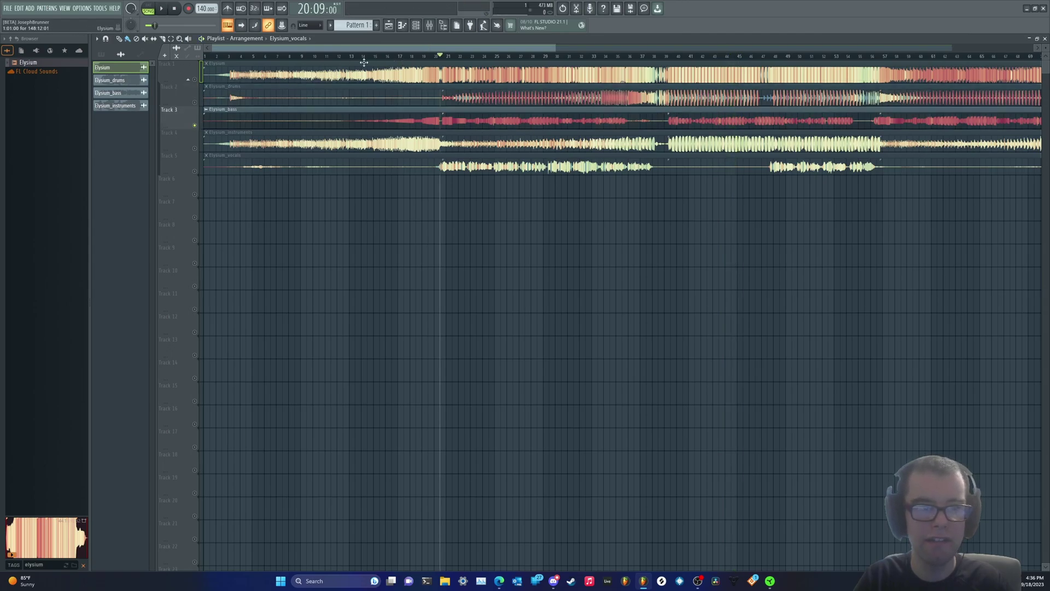
# Listen to the bass stem from bars 19 and 40, then stop.
pyautogui.press('space')
pyautogui.click(423, 56)
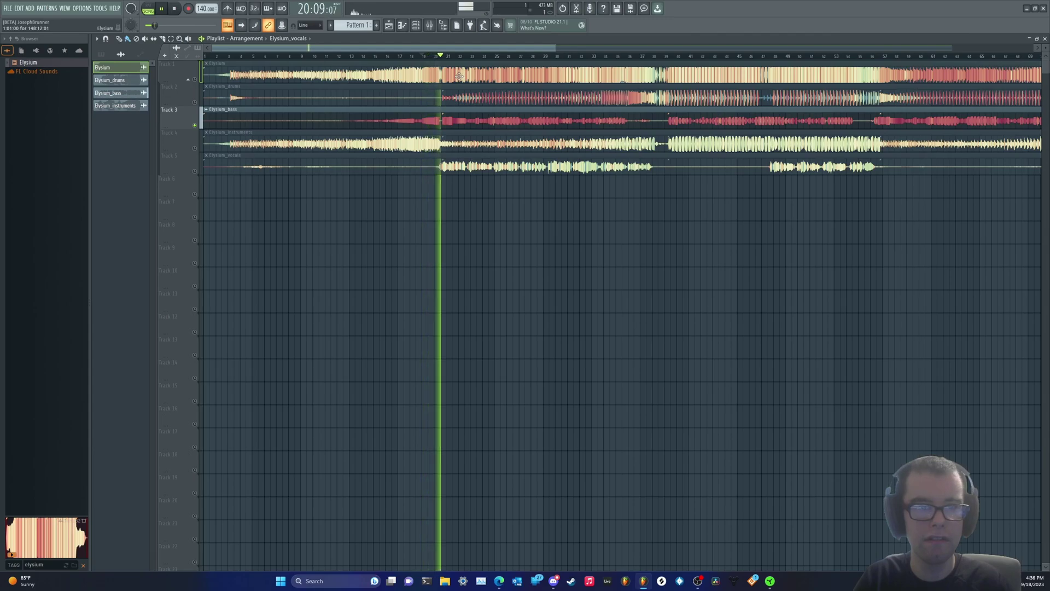
pyautogui.click(681, 56)
pyautogui.press('space')
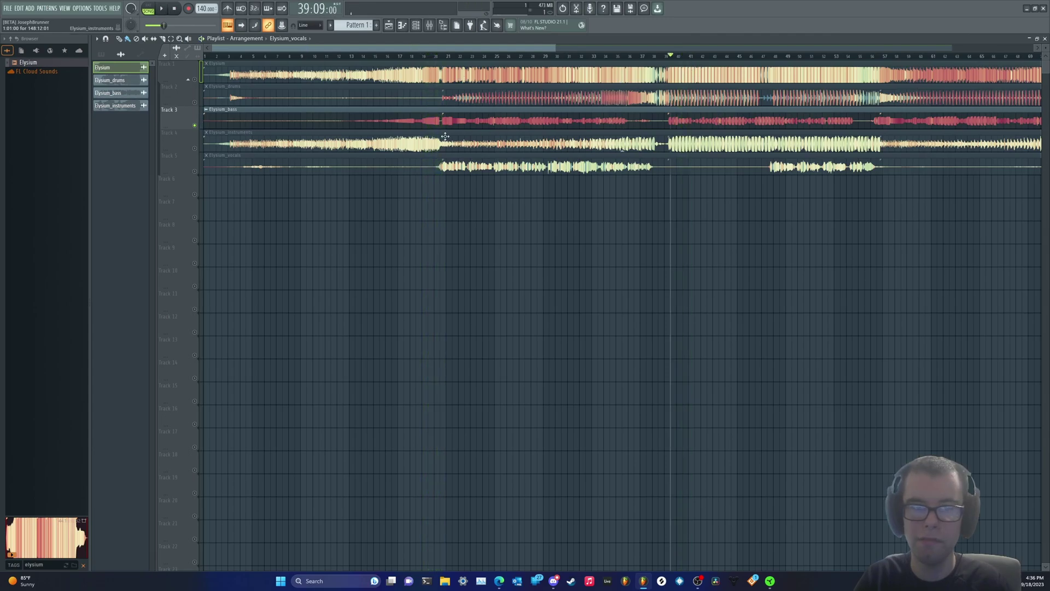
# Solo the Elysium_instruments stem on Track 4 and play it from bar 39.
pyautogui.rightClick(195, 149)
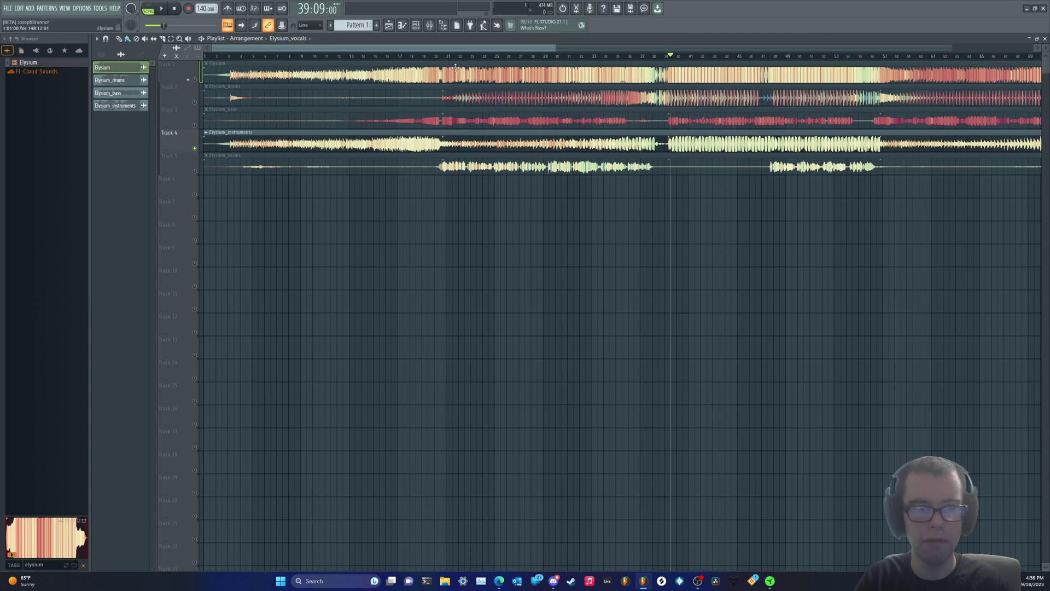
pyautogui.press('space')
pyautogui.click(669, 57)
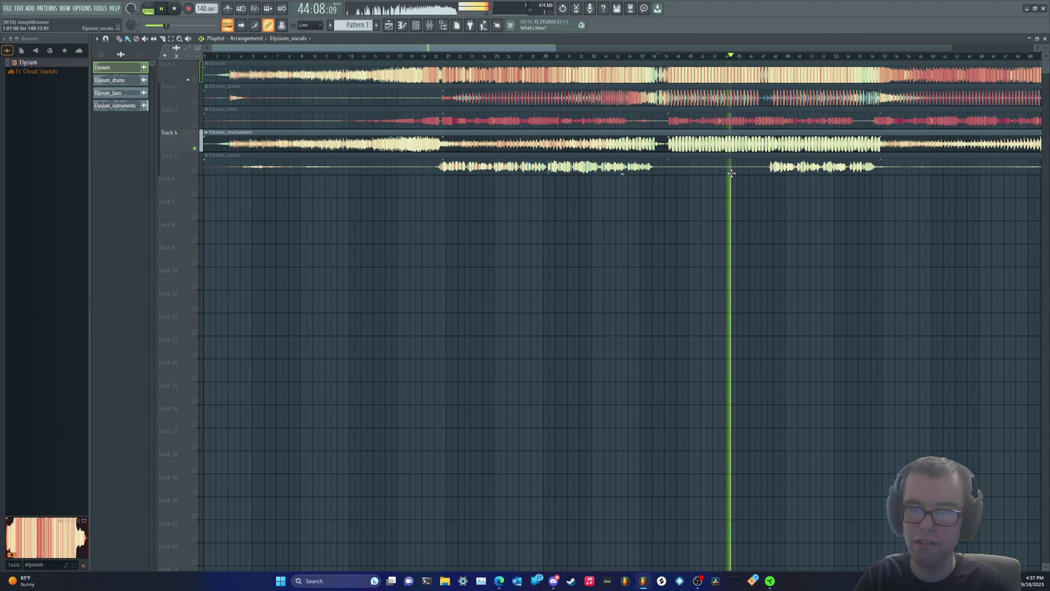
# Stop playback, solo Track 5's Elysium_vocals stem, and play it from bar 20.
pyautogui.press('space')
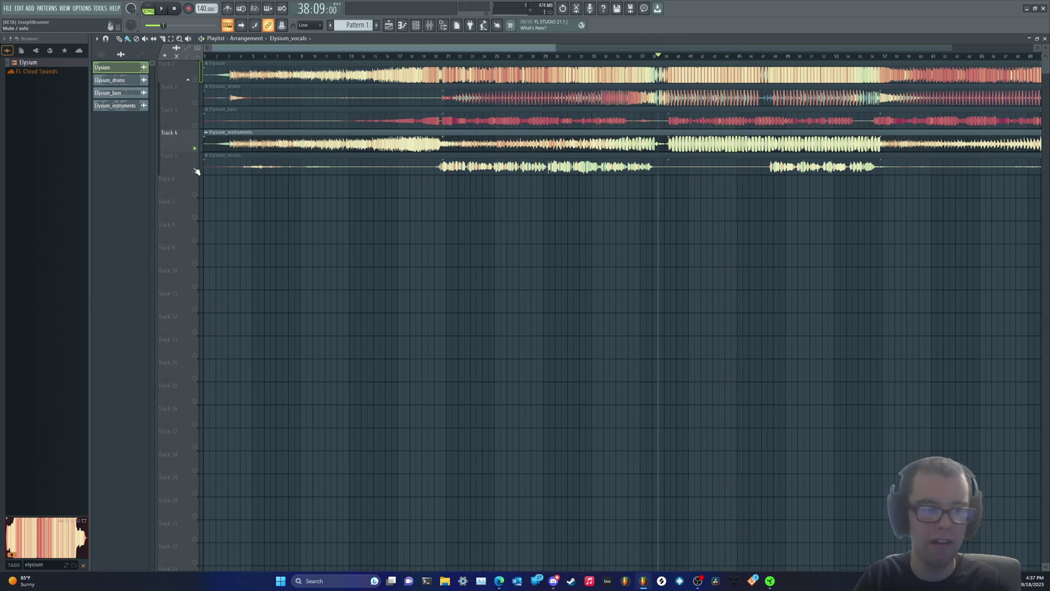
pyautogui.click(196, 171)
pyautogui.click(438, 57)
pyautogui.press('space')
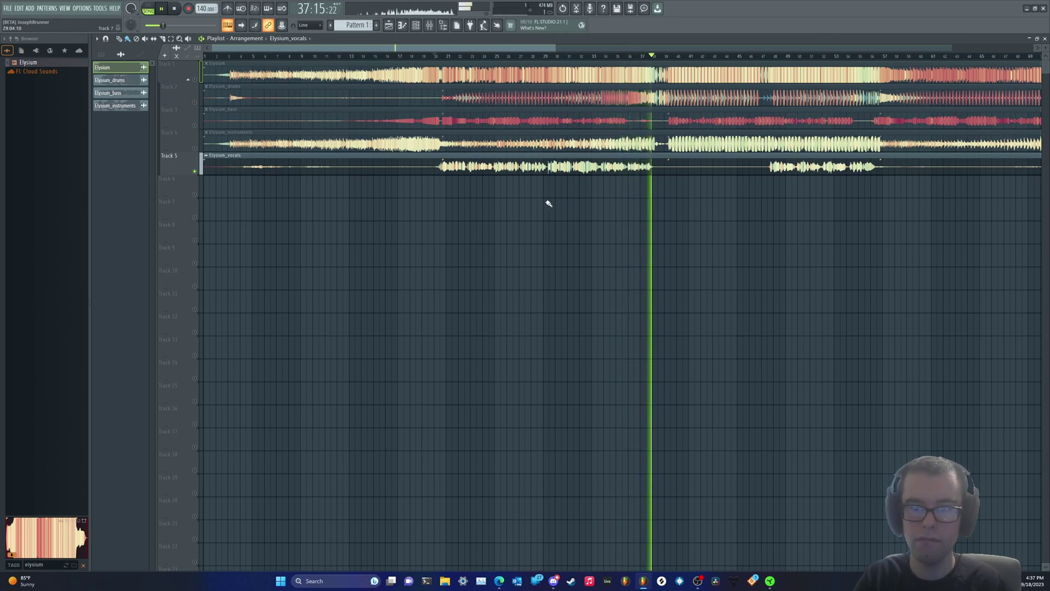
# Select Track 1's original Elysium clip and the vocals track, playing briefly from bar 47.
pyautogui.press('space')
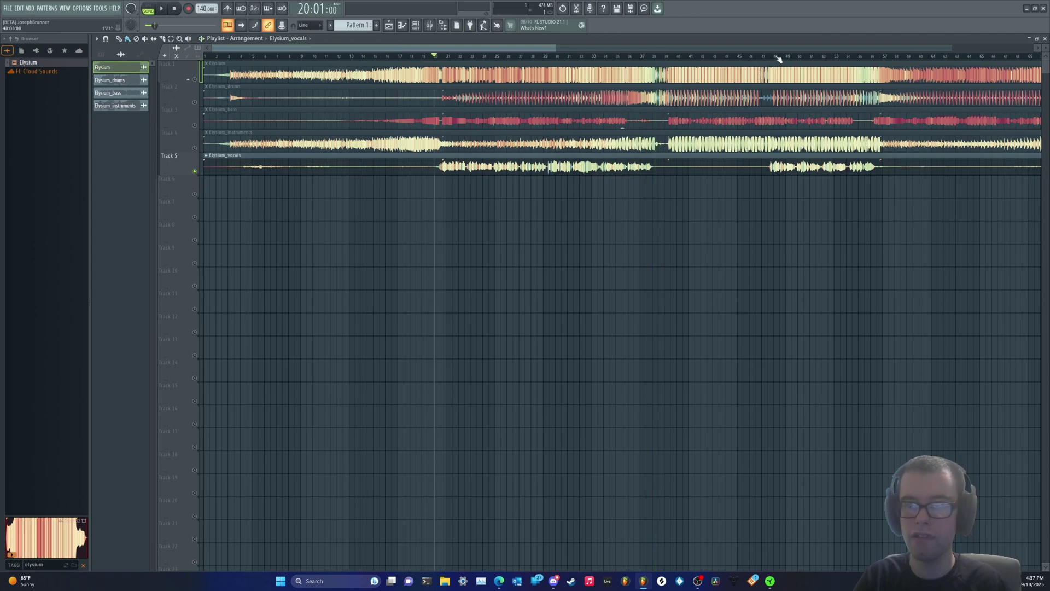
pyautogui.click(656, 73)
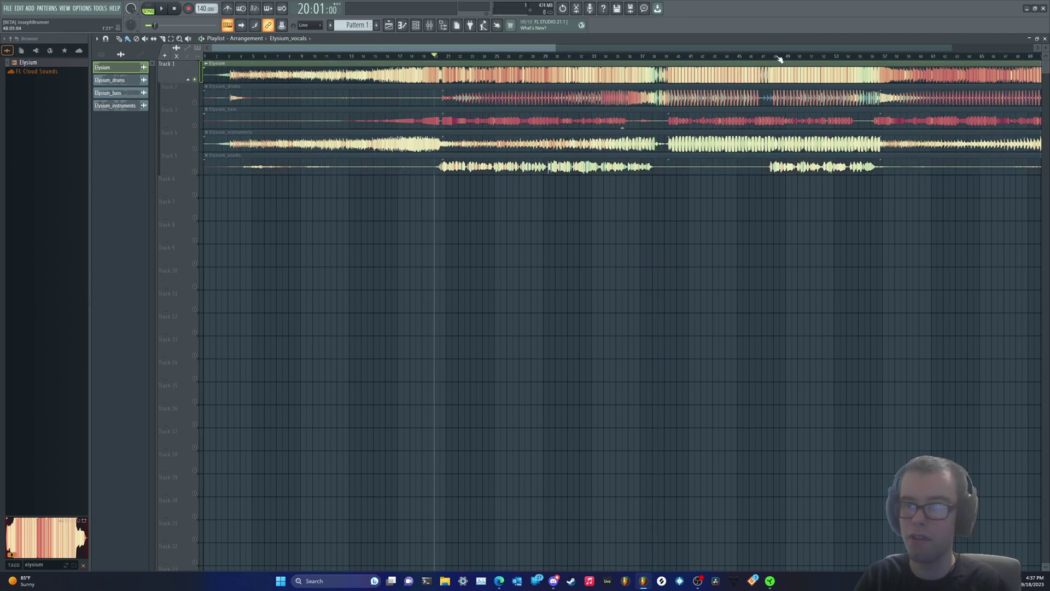
pyautogui.press('space')
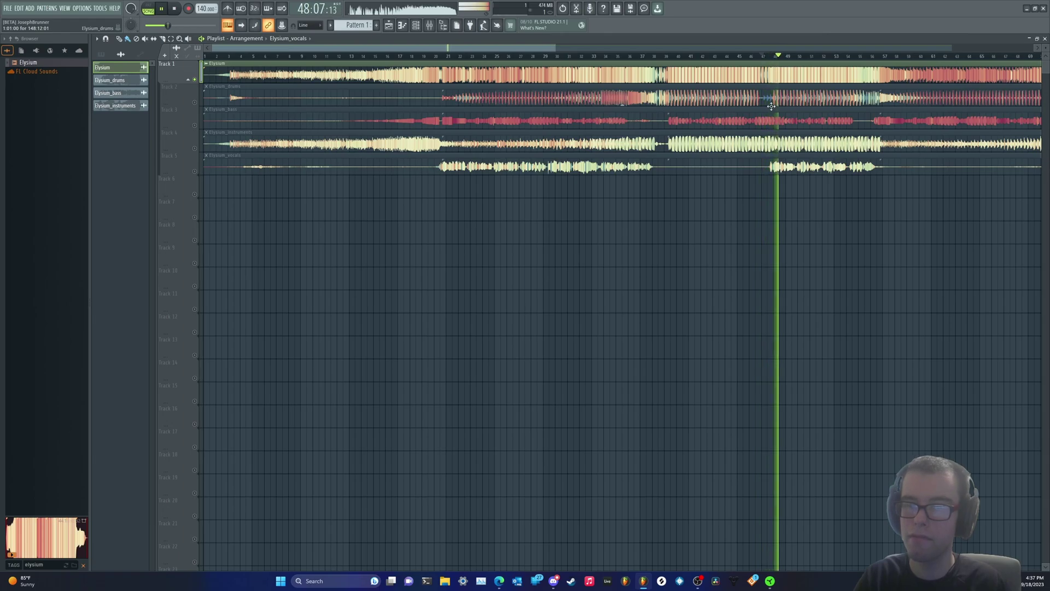
pyautogui.click(192, 159)
pyautogui.press('space')
pyautogui.press('space')
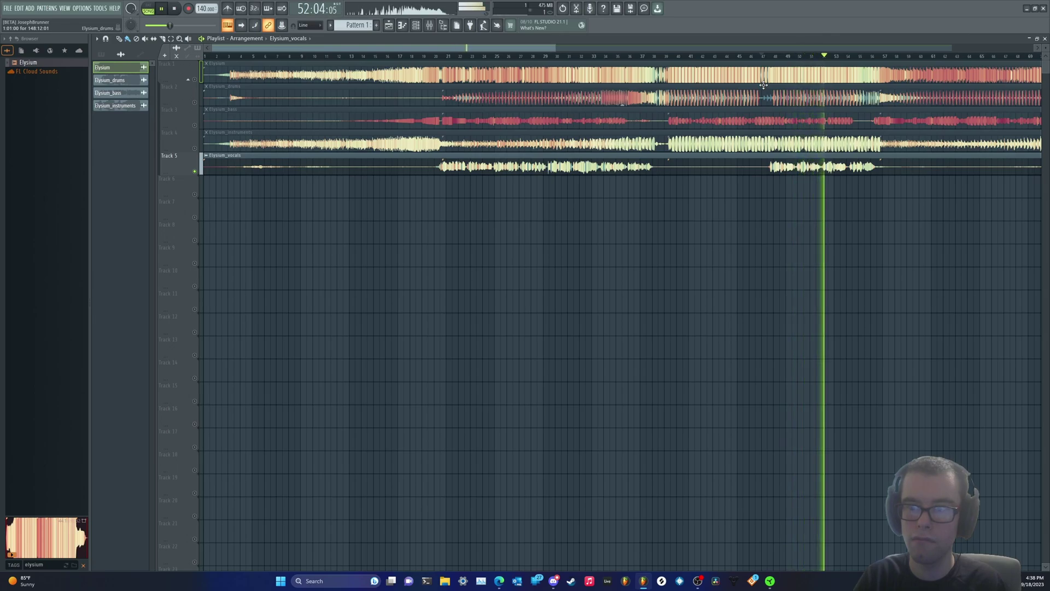
# Stop the stems and bring up the 21.2 Beta 2 release notes at the Mastering feature.
pyautogui.scroll(-1, 626, 211)
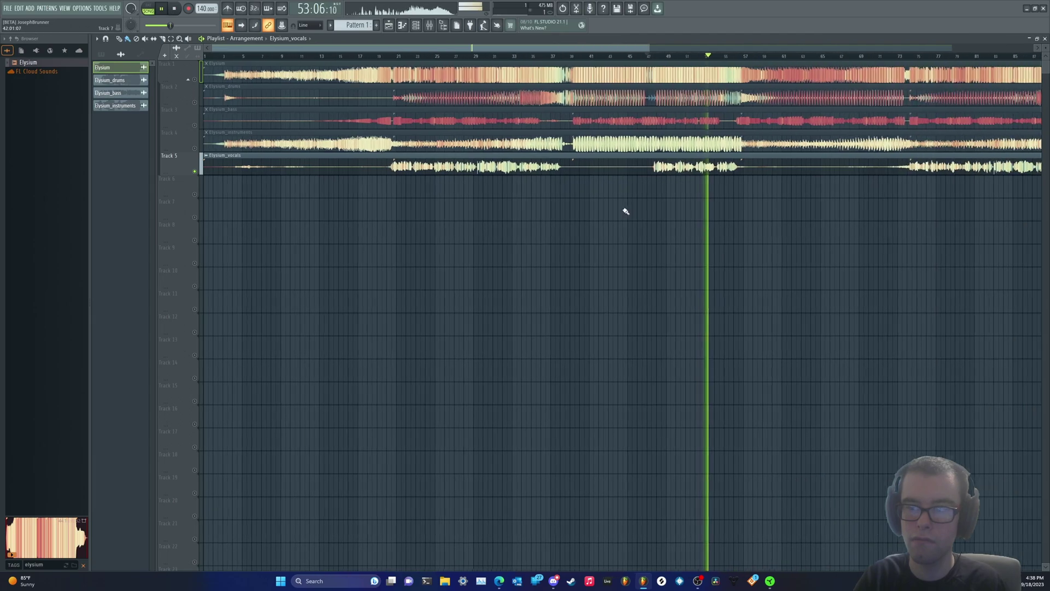
pyautogui.scroll(-3, 626, 212)
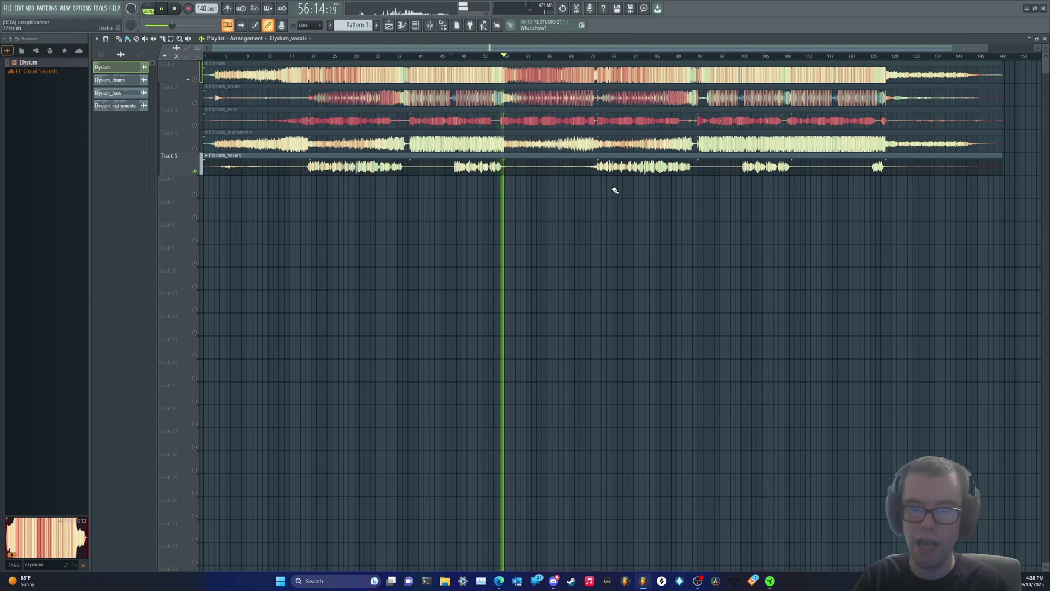
pyautogui.press('space')
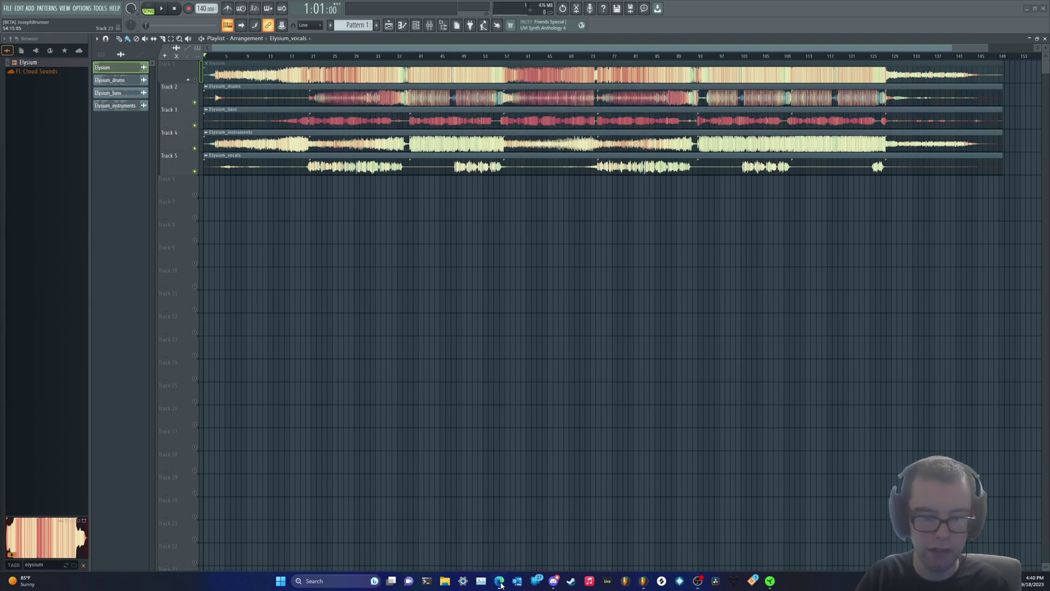
pyautogui.click(500, 583)
pyautogui.scroll(-4, 273, 400)
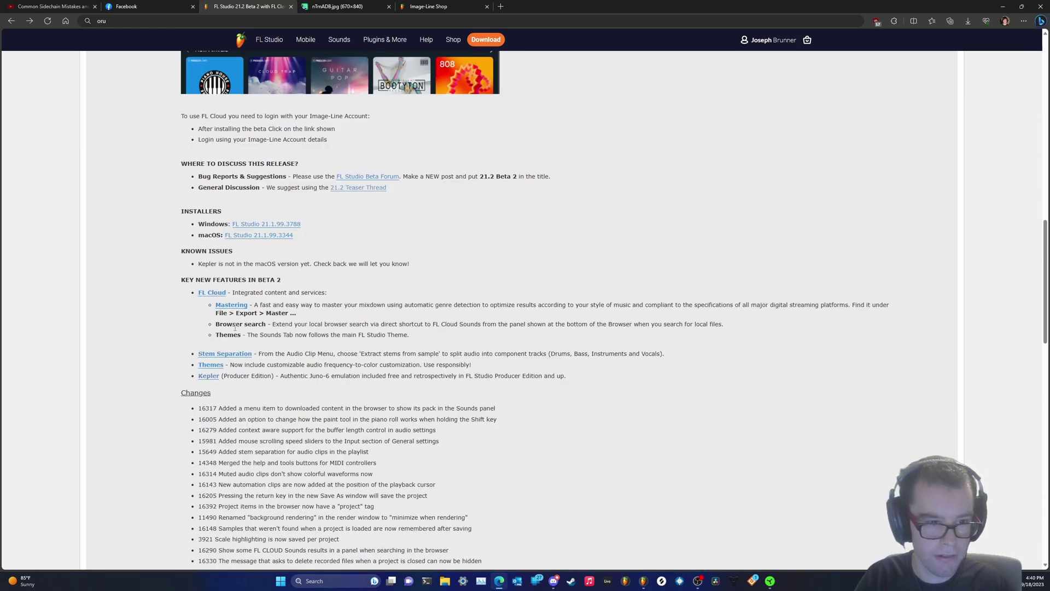
# In the Elysium project, launch File > Export > Master and dismiss the download prompt.
pyautogui.click(645, 581)
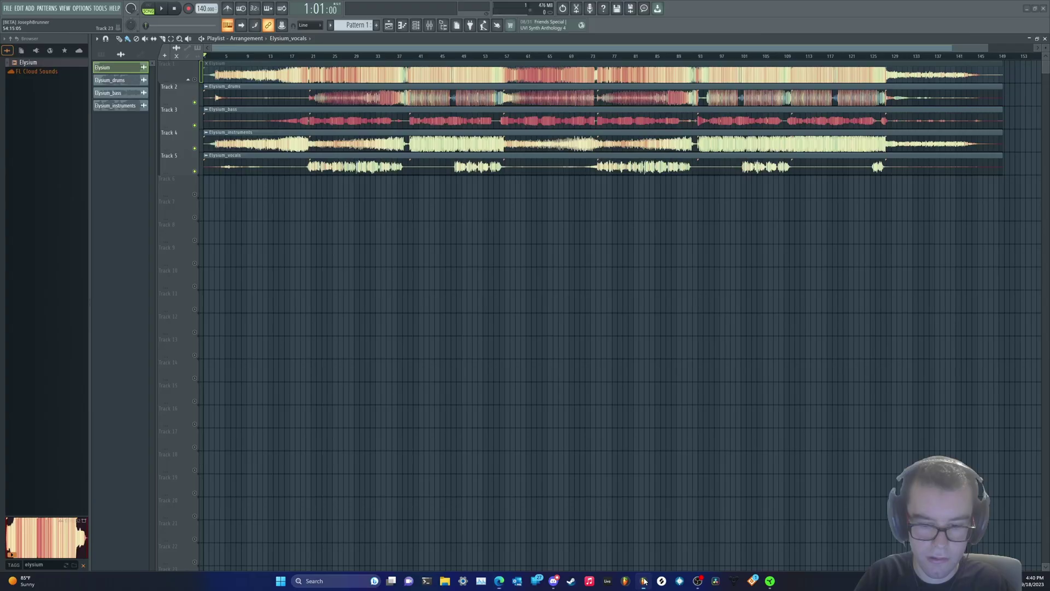
pyautogui.click(8, 8)
pyautogui.moveTo(24, 29)
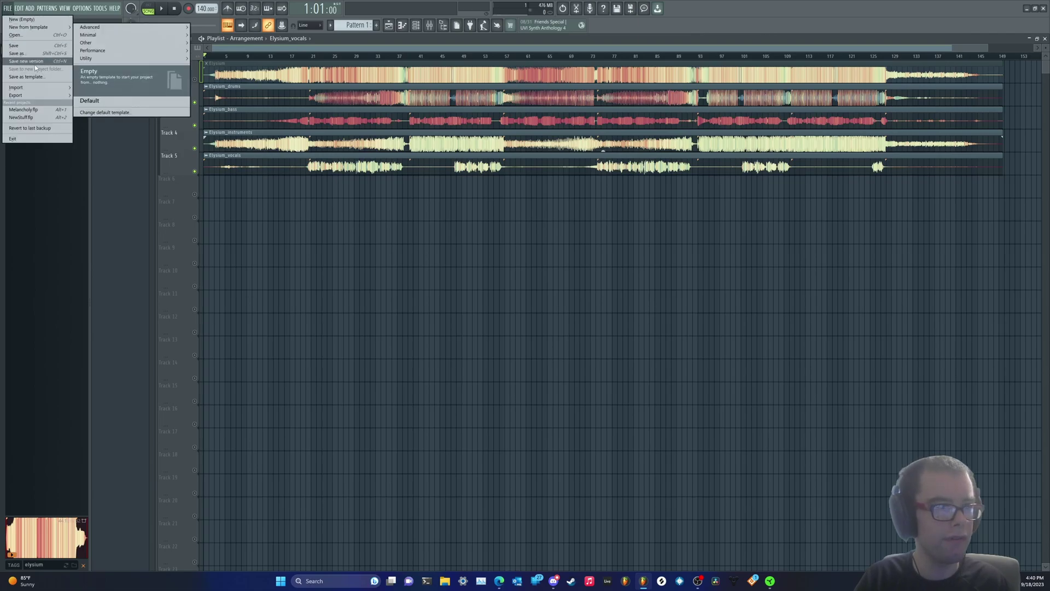
pyautogui.click(25, 30)
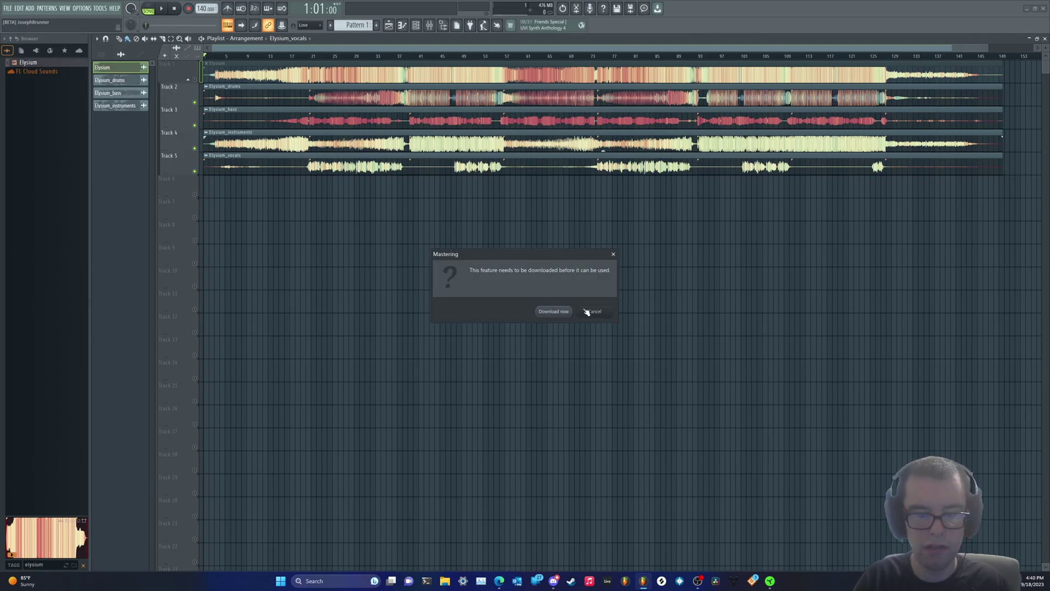
pyautogui.click(565, 316)
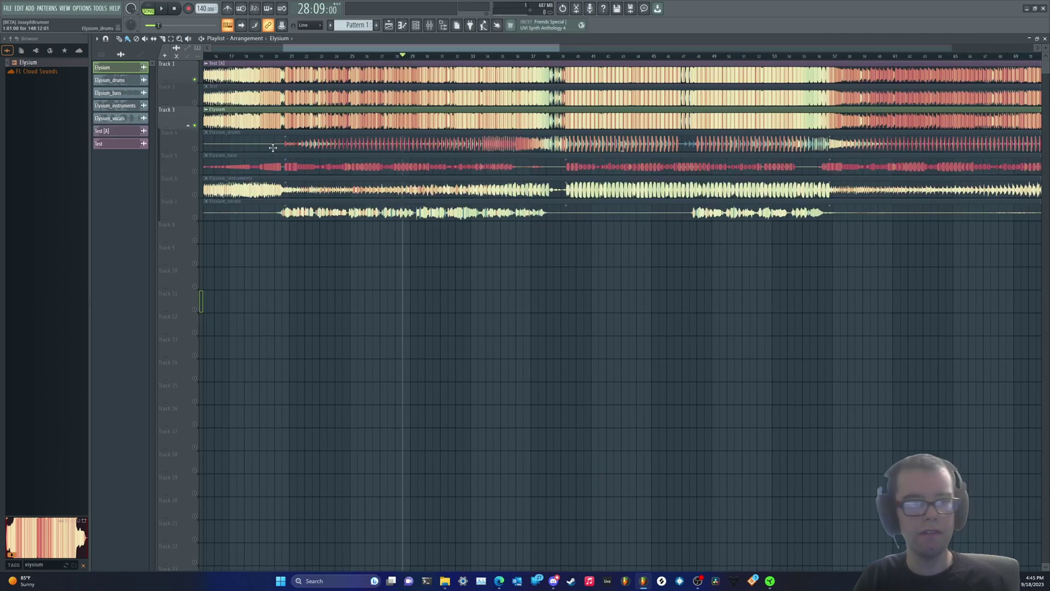
# Solo and unsolo a track, then open the Melancholy project.
pyautogui.rightClick(195, 80)
pyautogui.rightClick(195, 80)
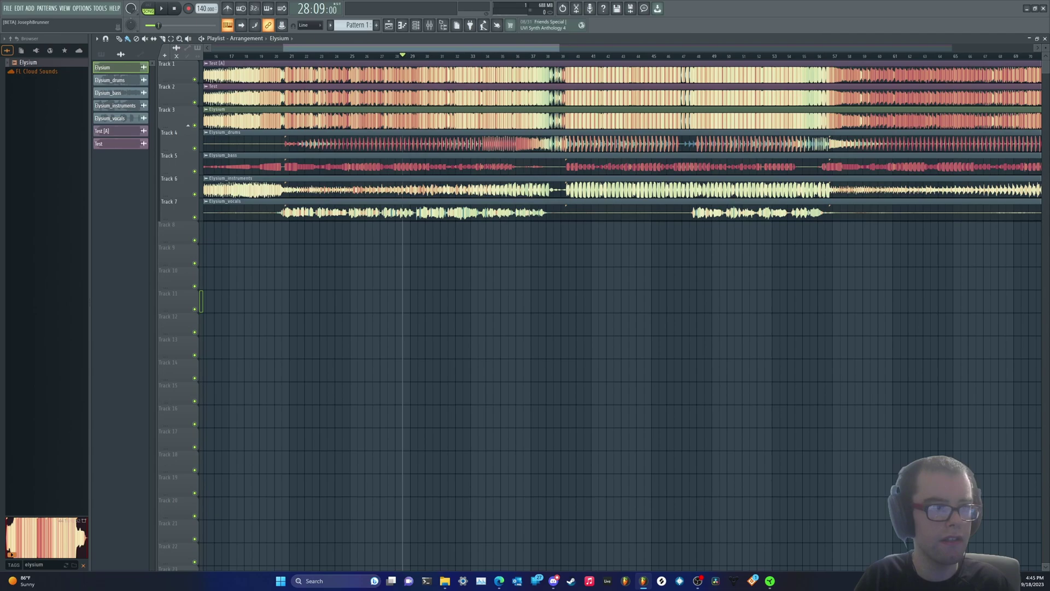
pyautogui.click(8, 7)
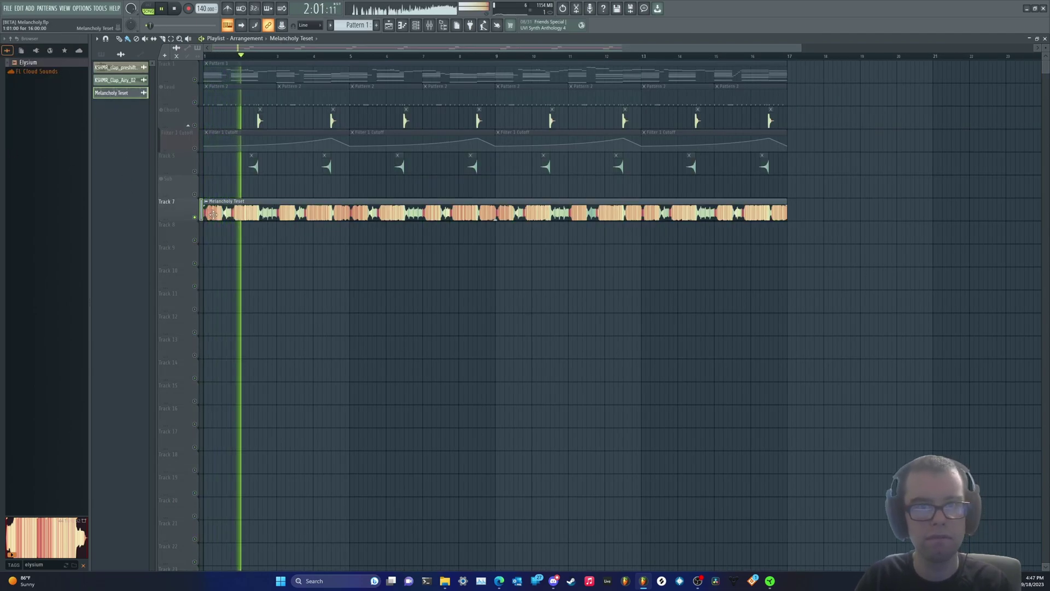
# Inspect the Melancholy Teset sample's settings, then stop the song's playback.
pyautogui.doubleClick(355, 213)
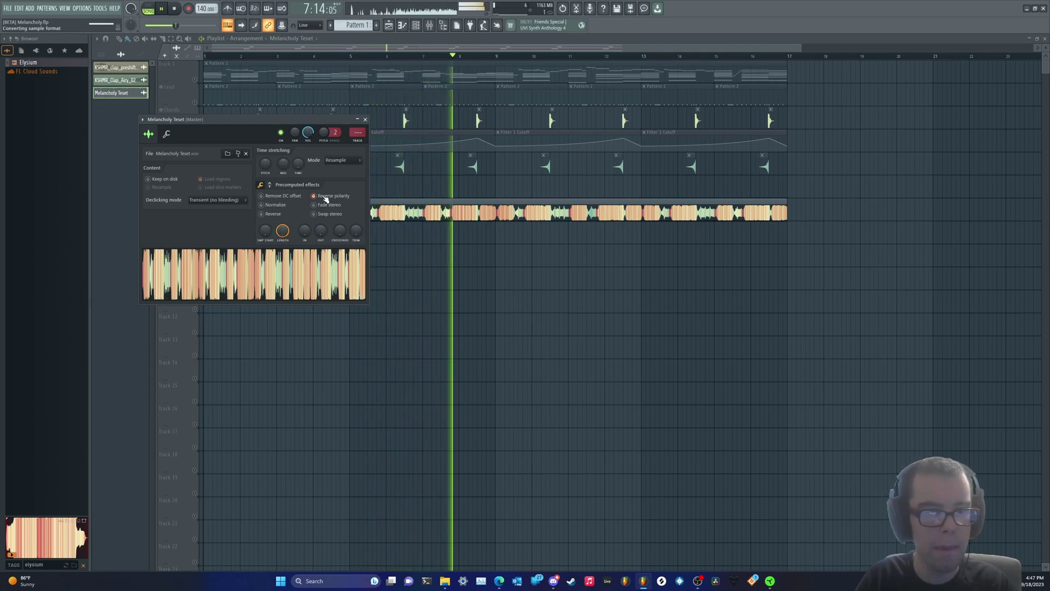
pyautogui.click(212, 216)
pyautogui.press('space')
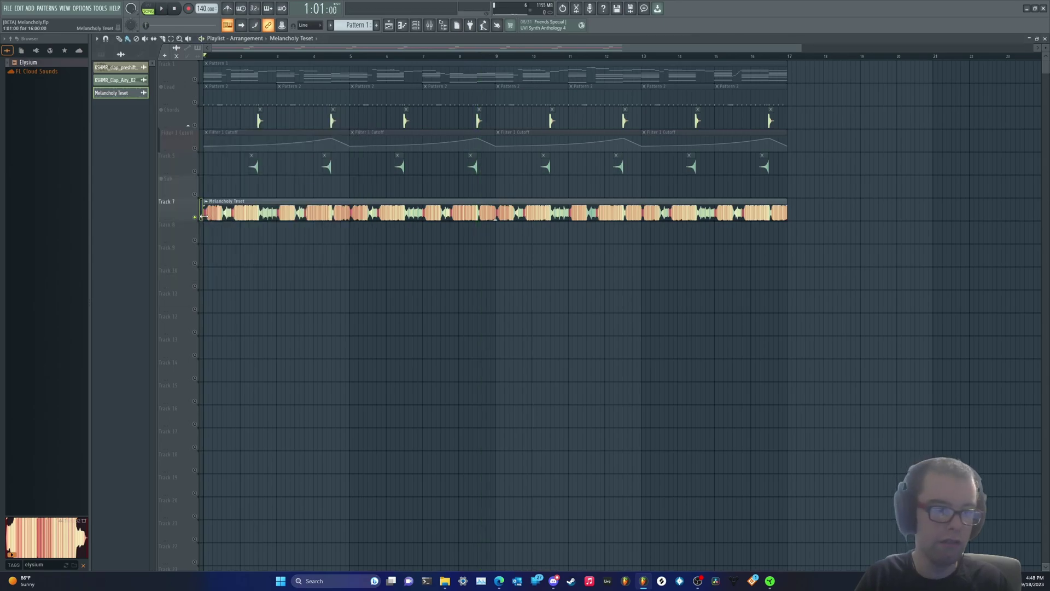
# Unsolo Track 7, delete the Melancholy Teset clip, and return to the project with Kepler open.
pyautogui.rightClick(196, 217)
pyautogui.rightClick(265, 209)
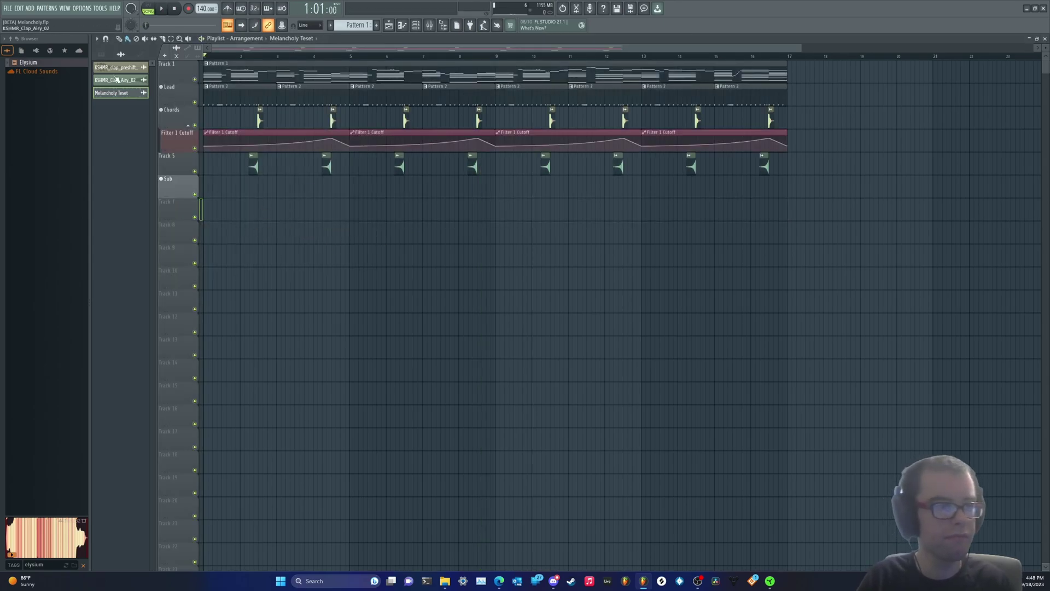
pyautogui.click(499, 577)
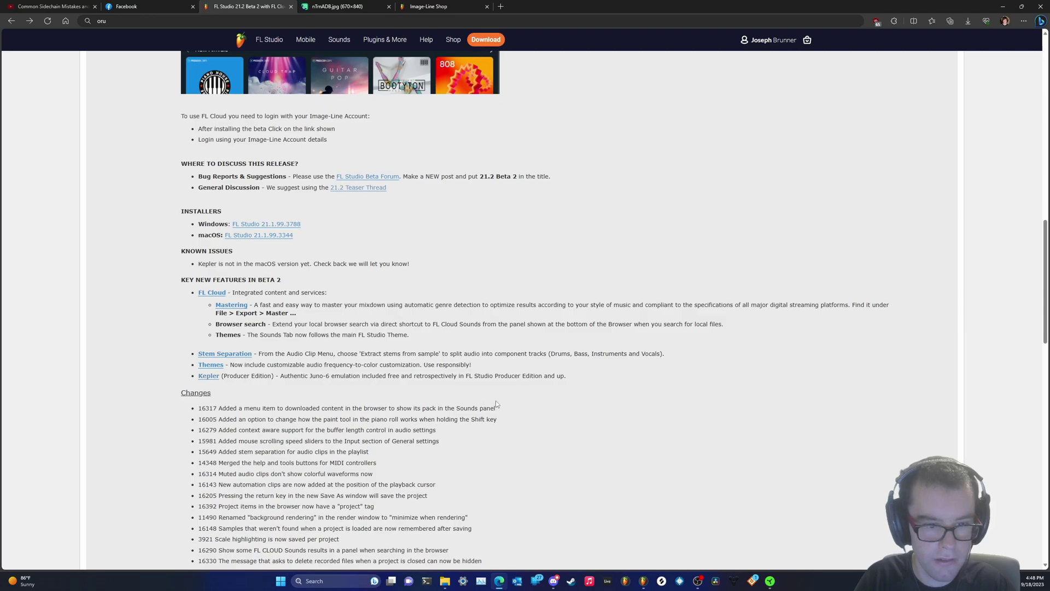
pyautogui.hotkey('alt', 'Tab')
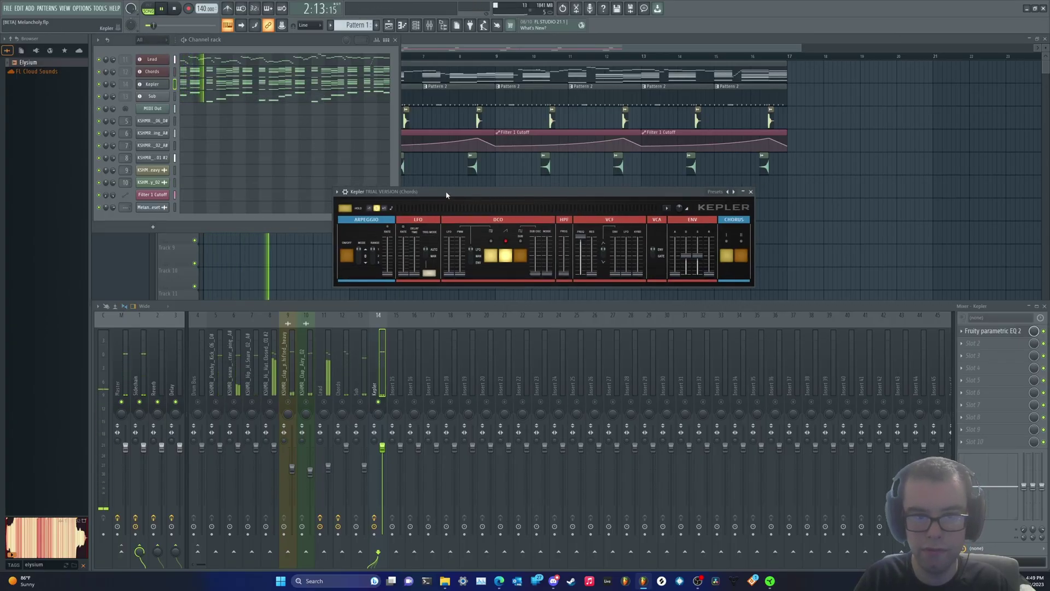
# Load Kepler's 106 Baroque preset from the list, then step to the next preset, Belike.
pyautogui.click(713, 194)
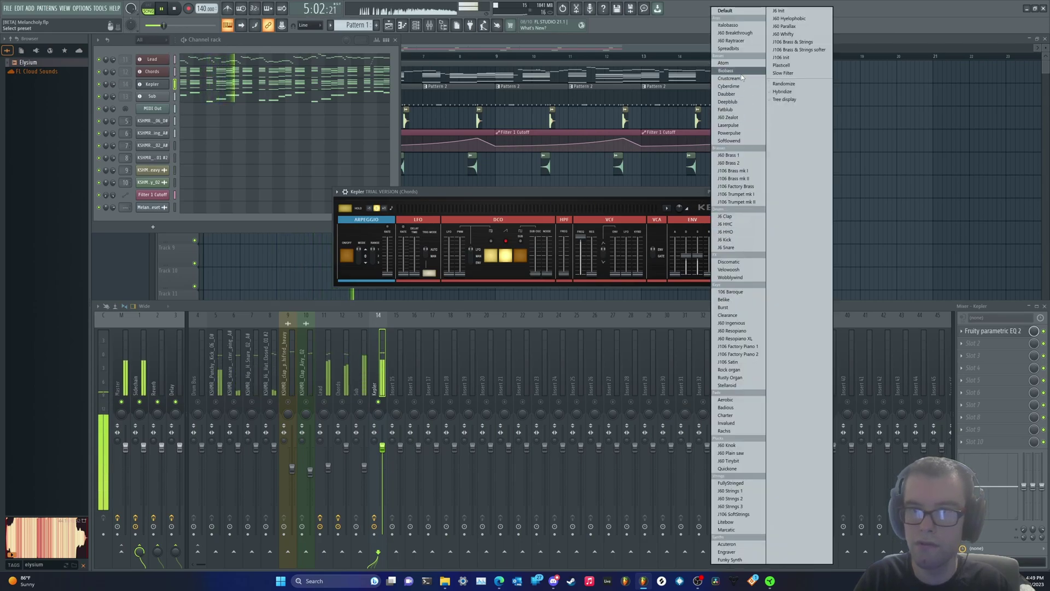
pyautogui.click(752, 291)
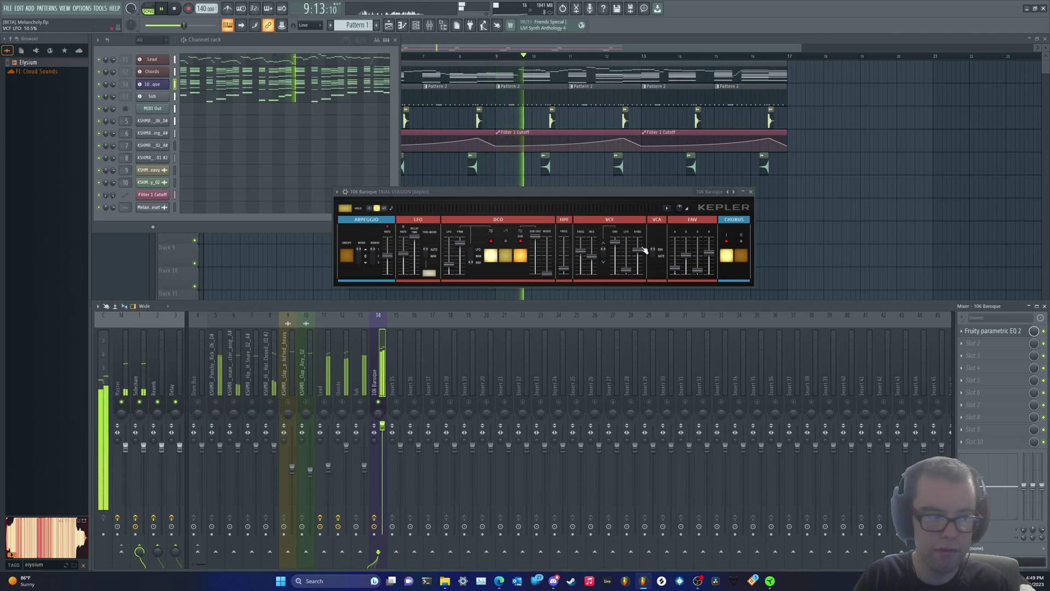
pyautogui.click(733, 192)
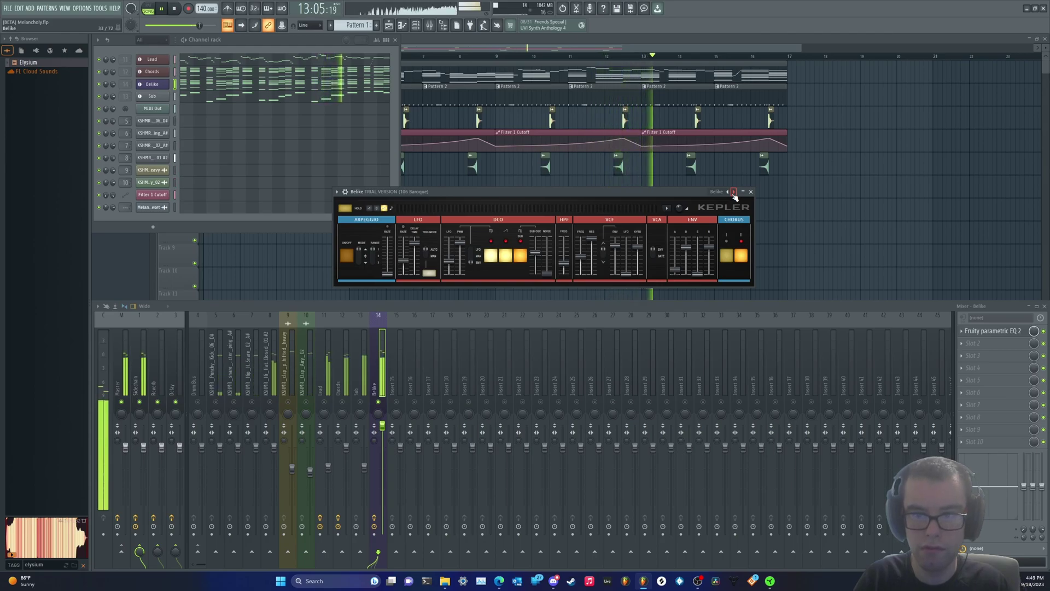
# Step through Kepler presets Burst, Clearance, J60 Ingenious and J60 Resopiano.
pyautogui.click(734, 192)
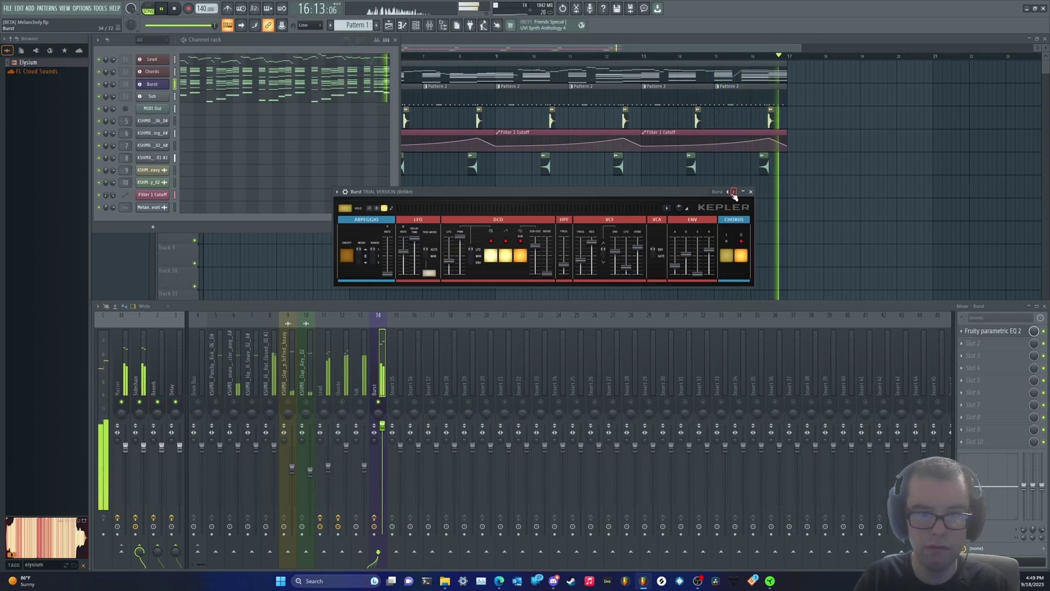
pyautogui.click(733, 192)
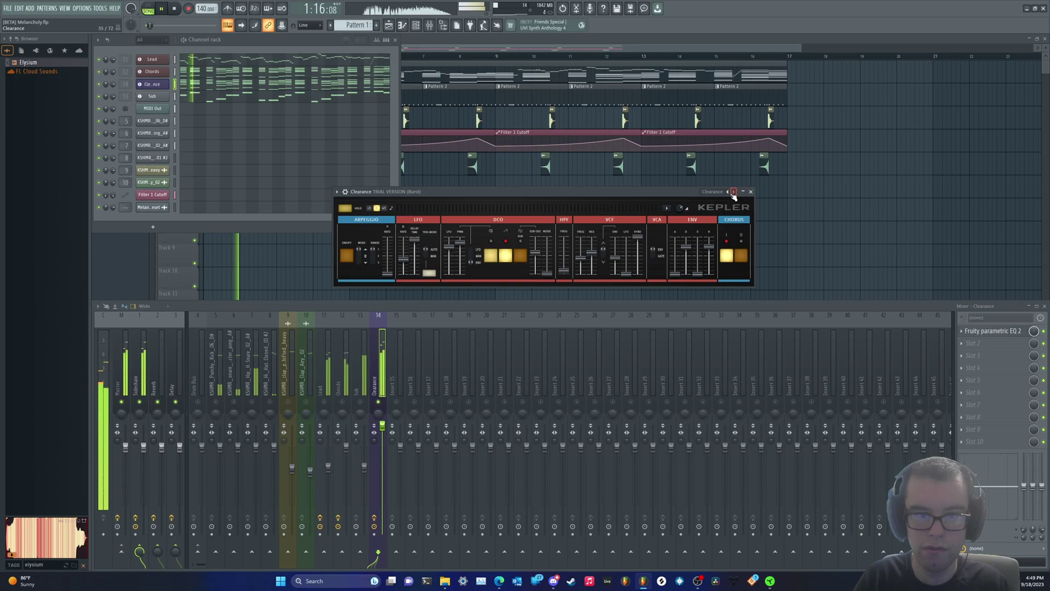
pyautogui.click(734, 192)
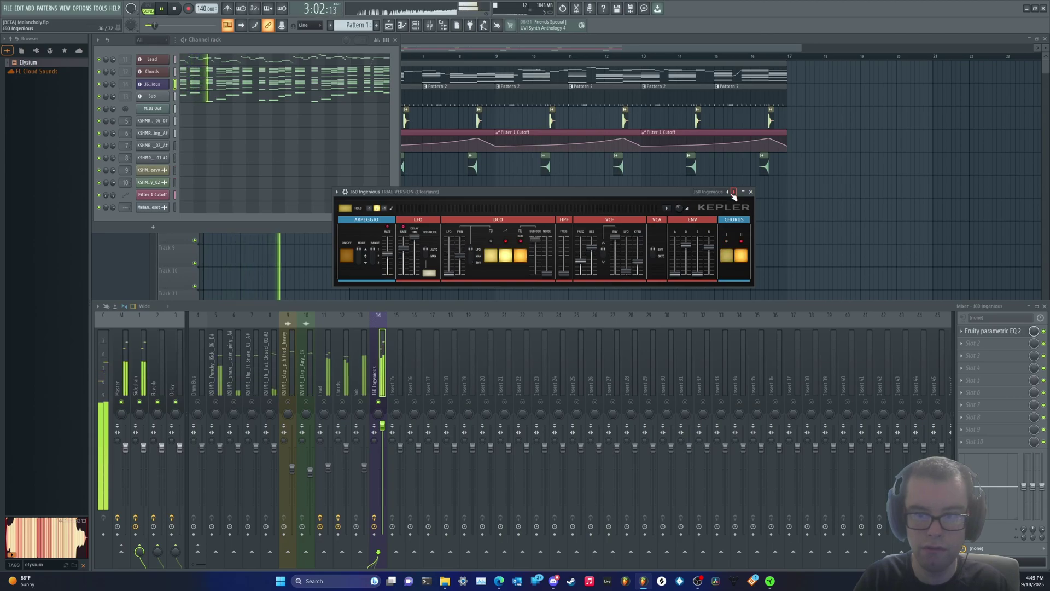
pyautogui.click(731, 192)
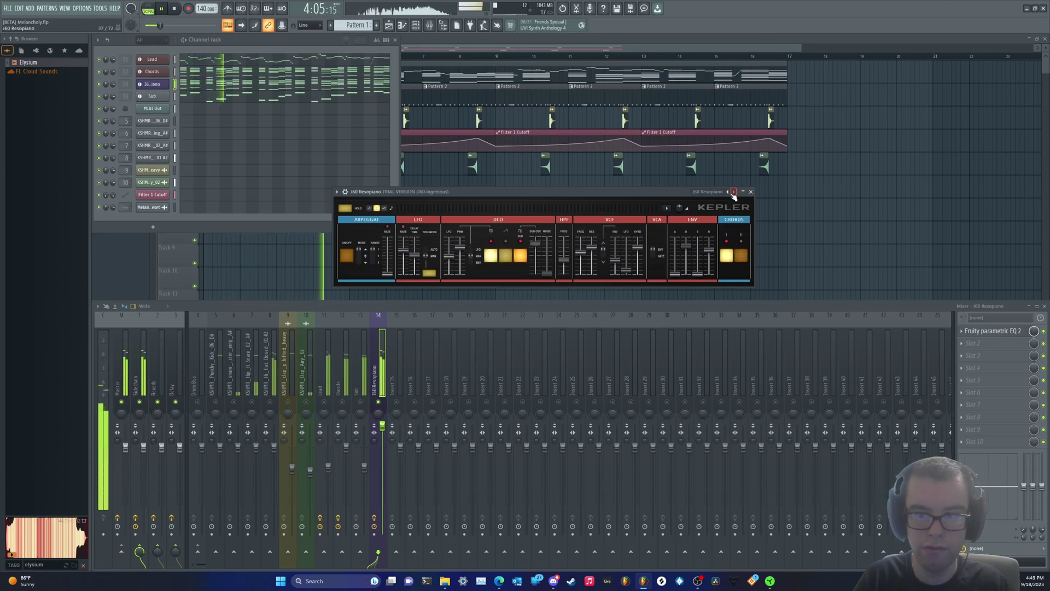
# Audition Atom, Biobass, J60 Whifty and Acuteron from Kepler's preset list.
pyautogui.click(720, 192)
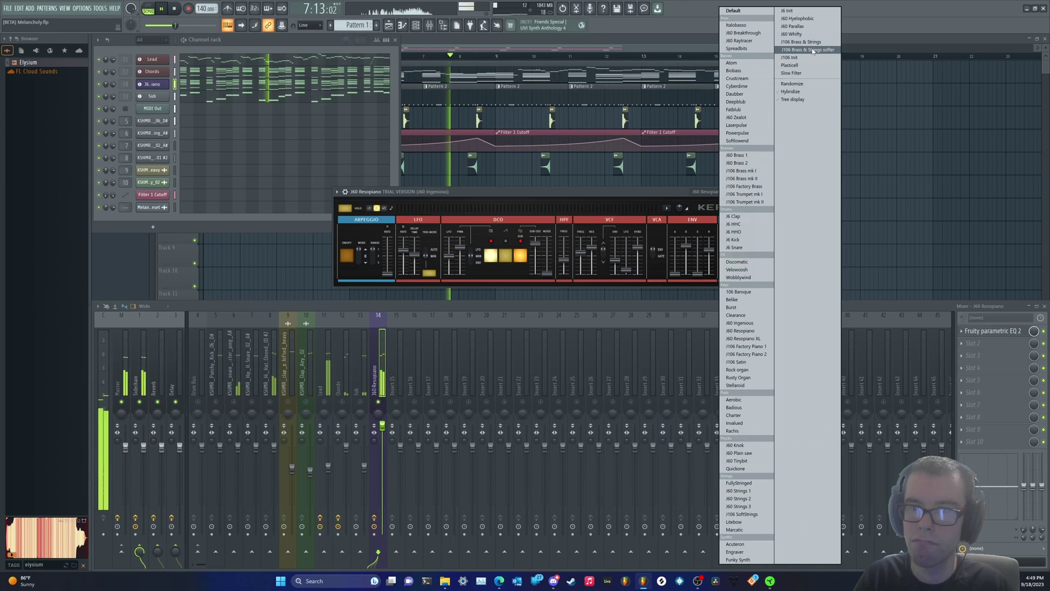
pyautogui.click(731, 62)
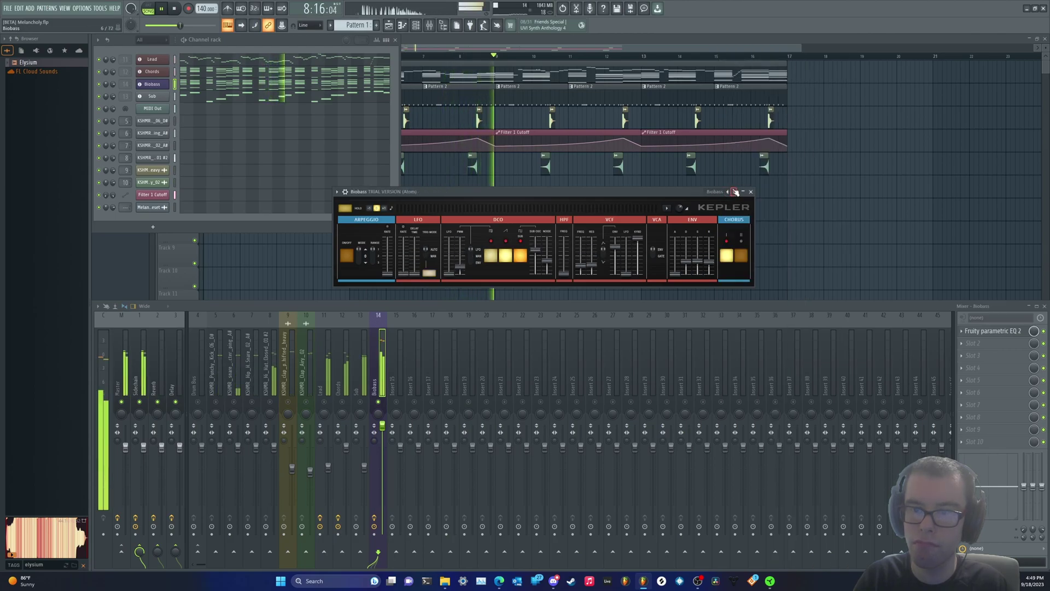
pyautogui.click(730, 192)
pyautogui.click(731, 192)
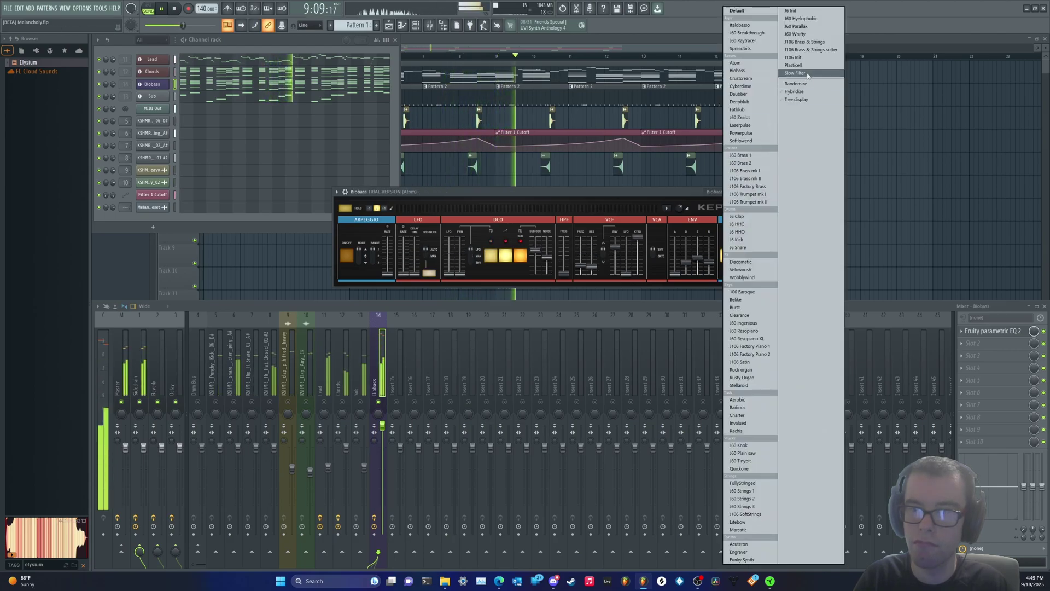
pyautogui.click(797, 34)
pyautogui.click(723, 196)
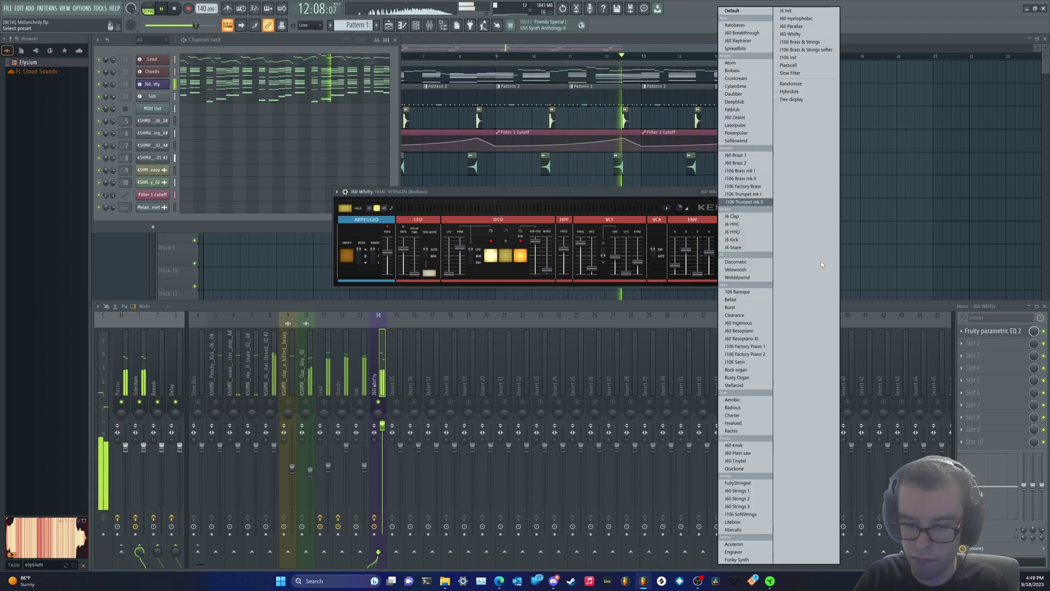
pyautogui.click(734, 544)
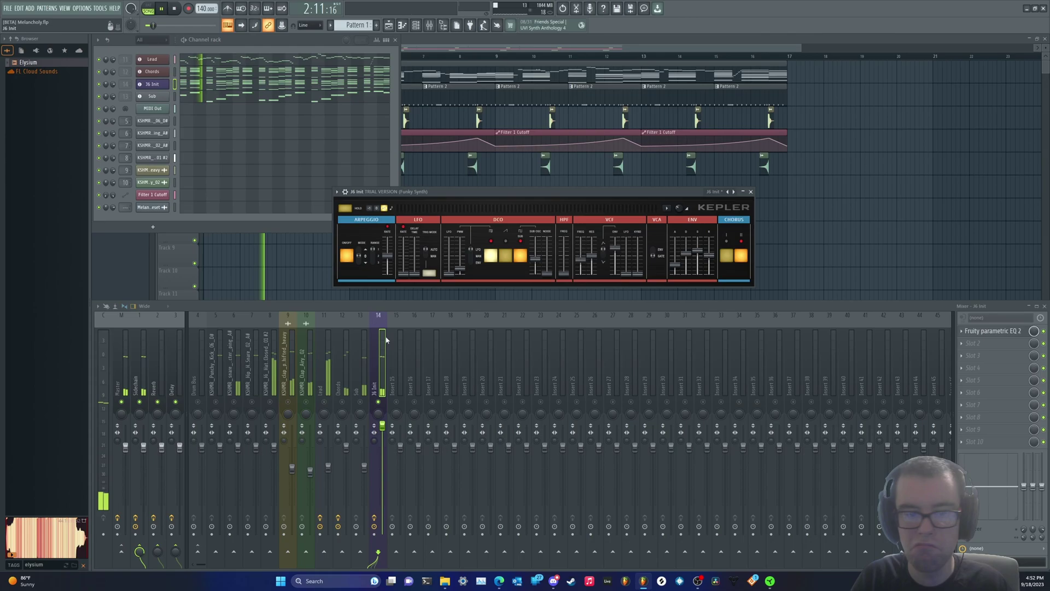